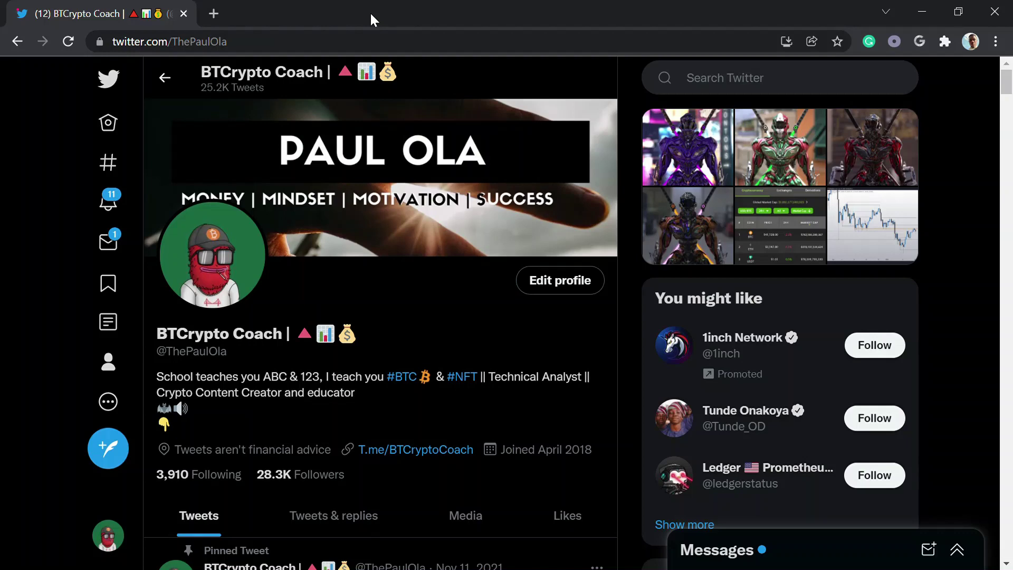
- Open app.tezos.domains in a new browser tab
left_click(212, 14)
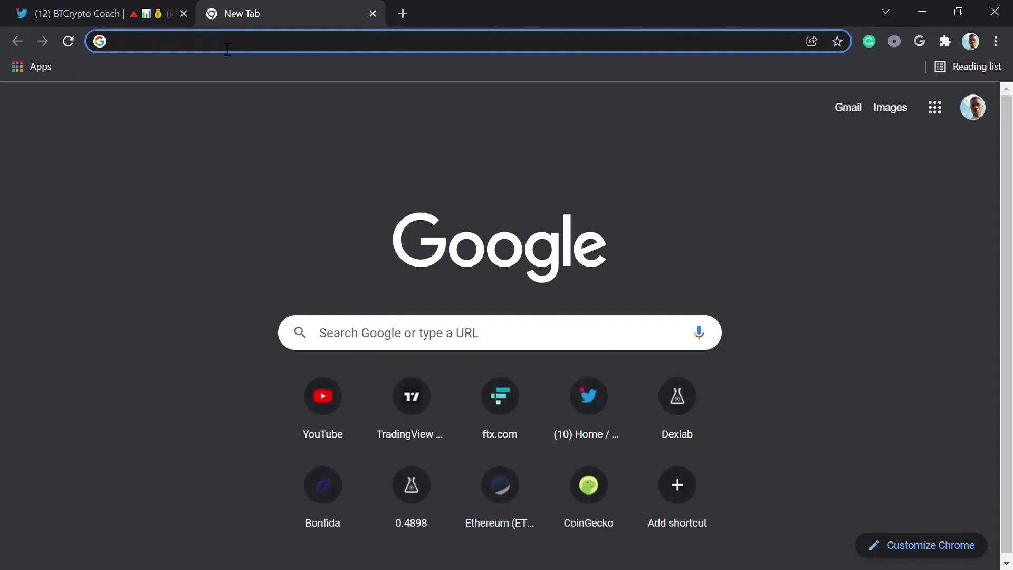
type("app.tezos.domains")
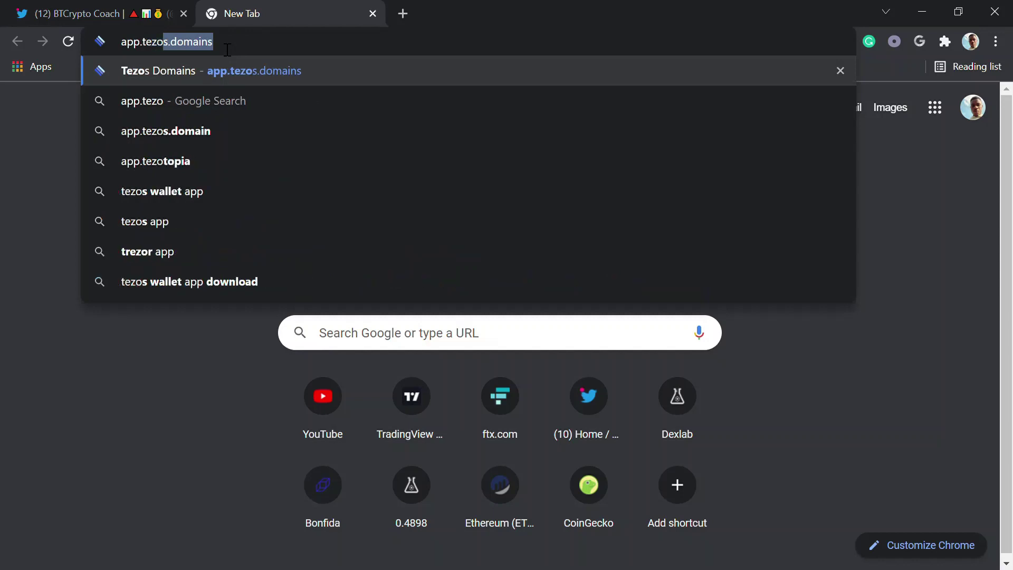
key("Return")
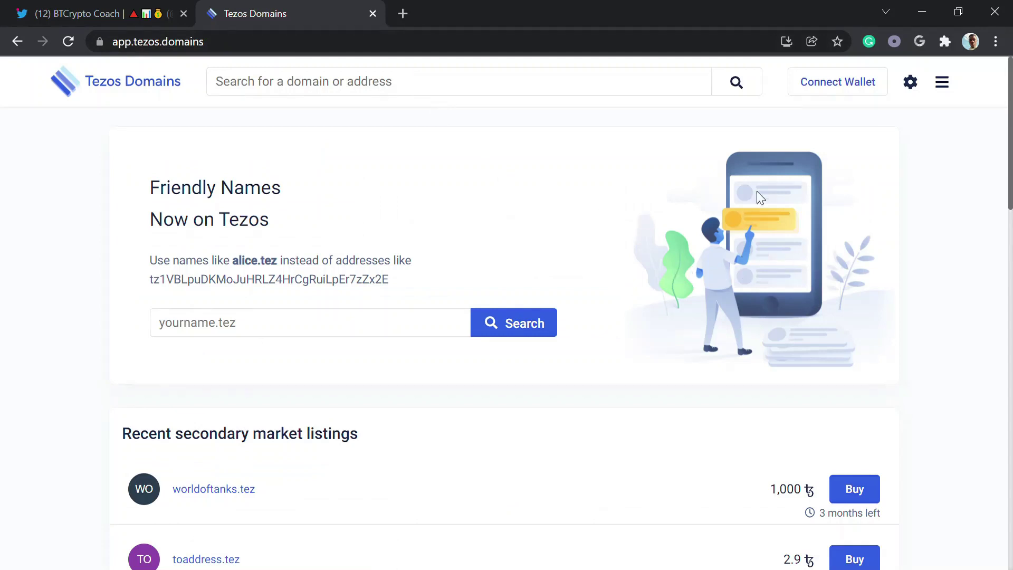
left_click(412, 329)
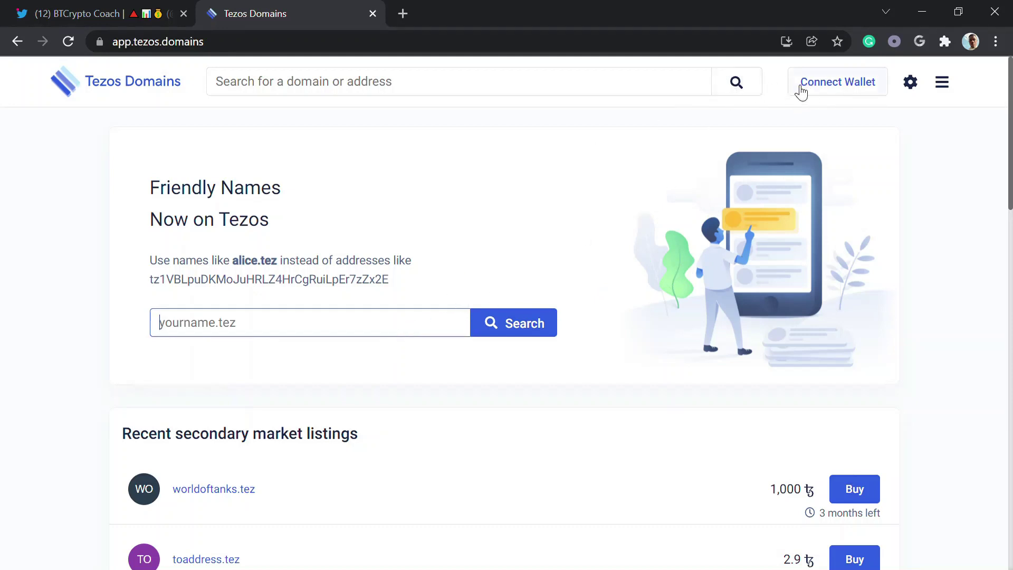
- Open the Kukai website from the Tezos Domains wallet connection options and start creating a new wallet
left_click(801, 92)
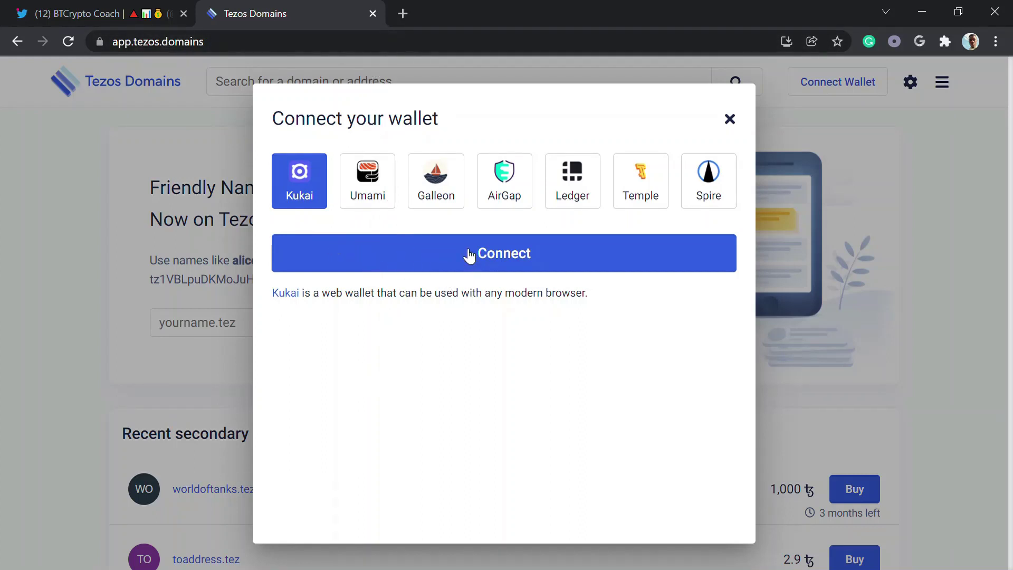
left_click(288, 296)
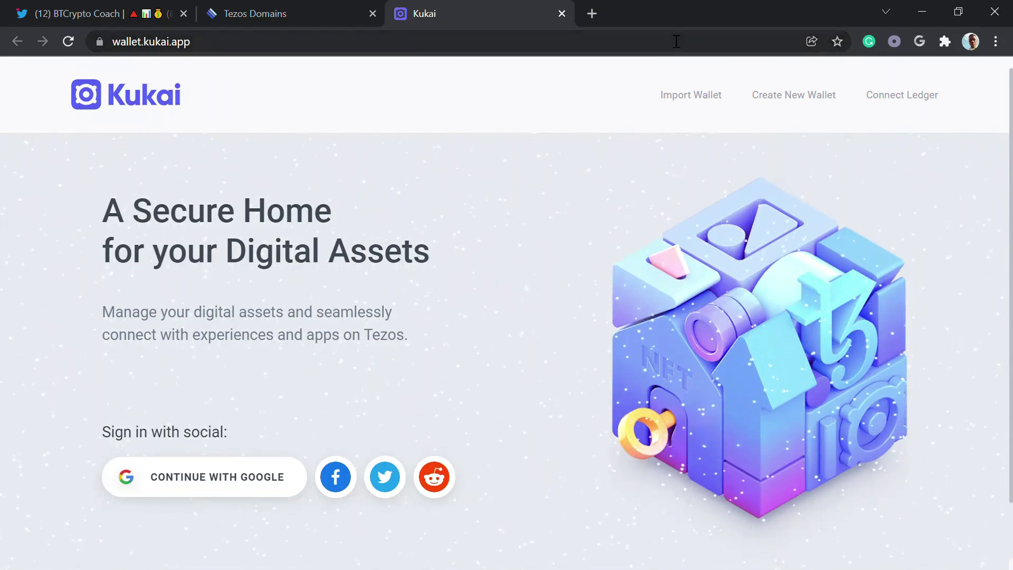
left_click(788, 98)
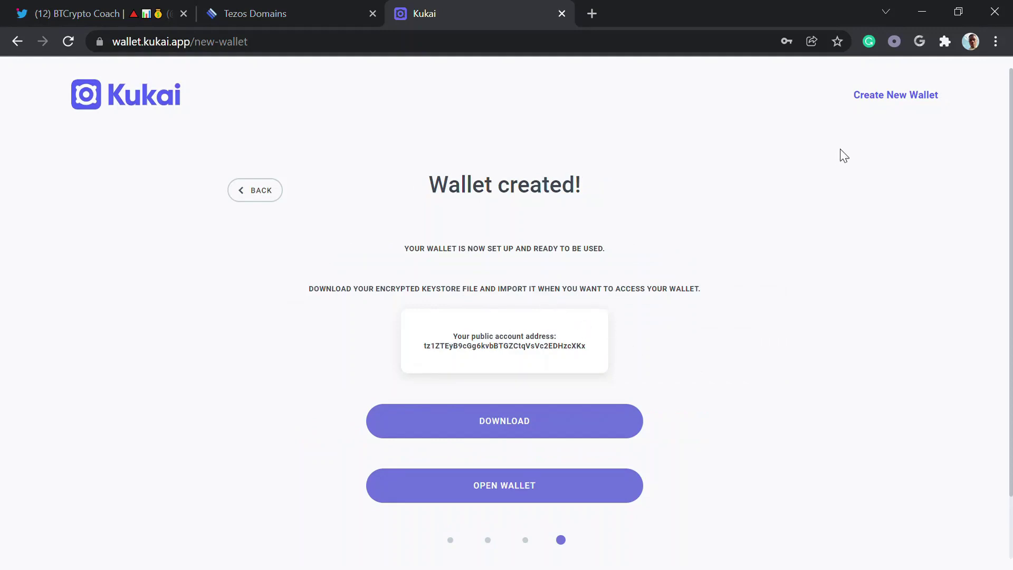
- Download the new wallet's encrypted keystore file and open the wallet
left_click_drag(419, 343, 603, 346)
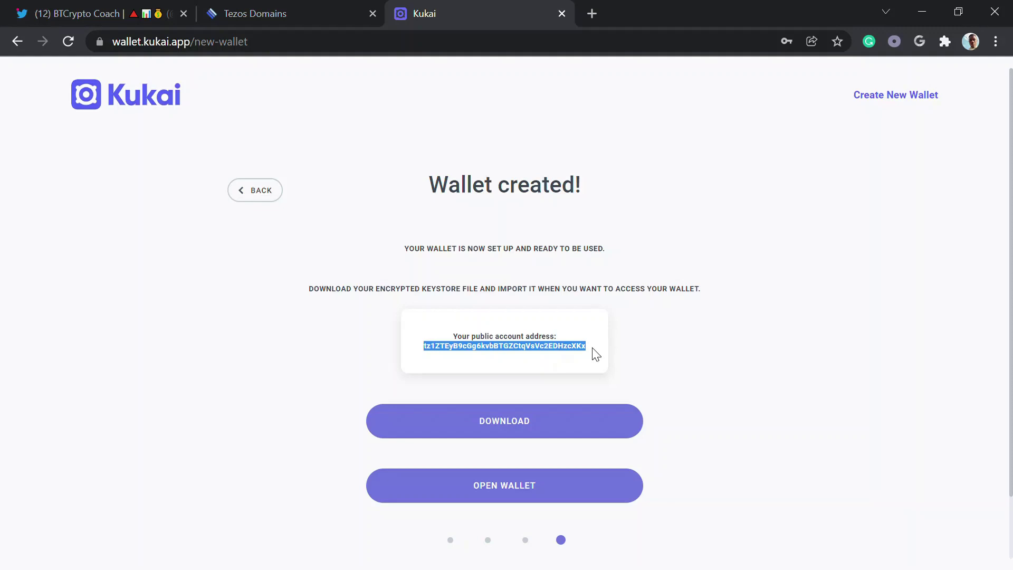
left_click(595, 354)
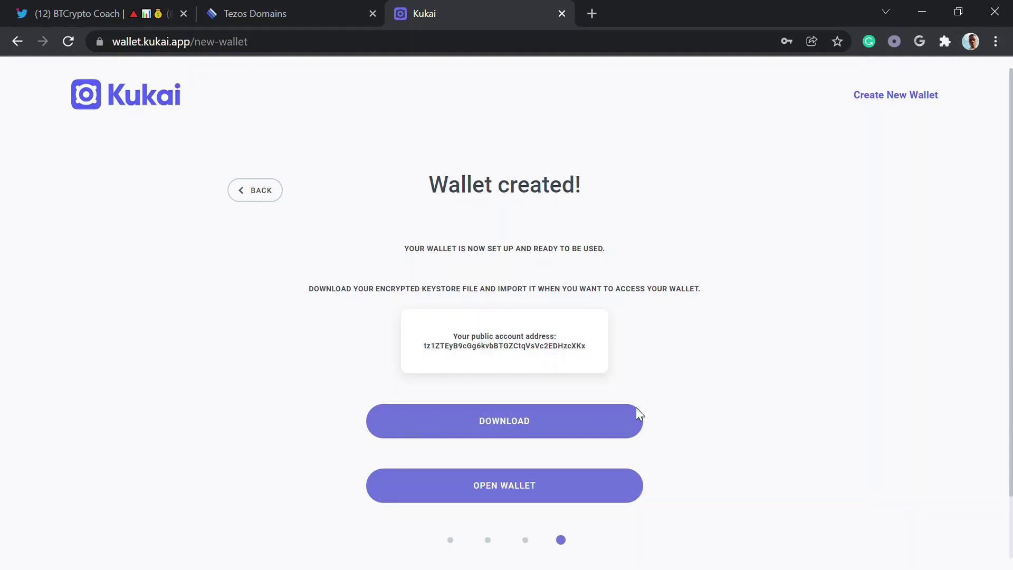
left_click(562, 426)
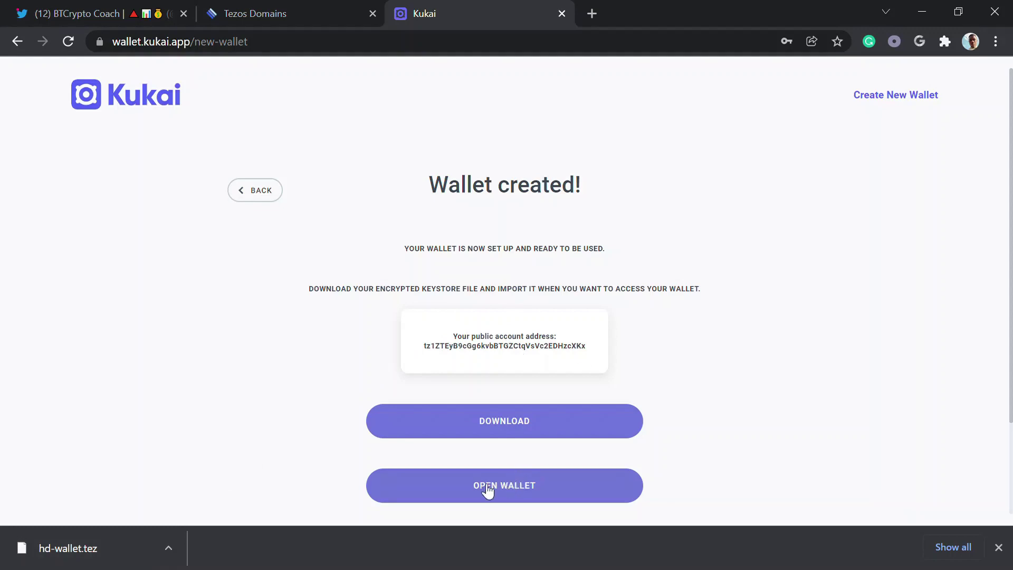
left_click(531, 481)
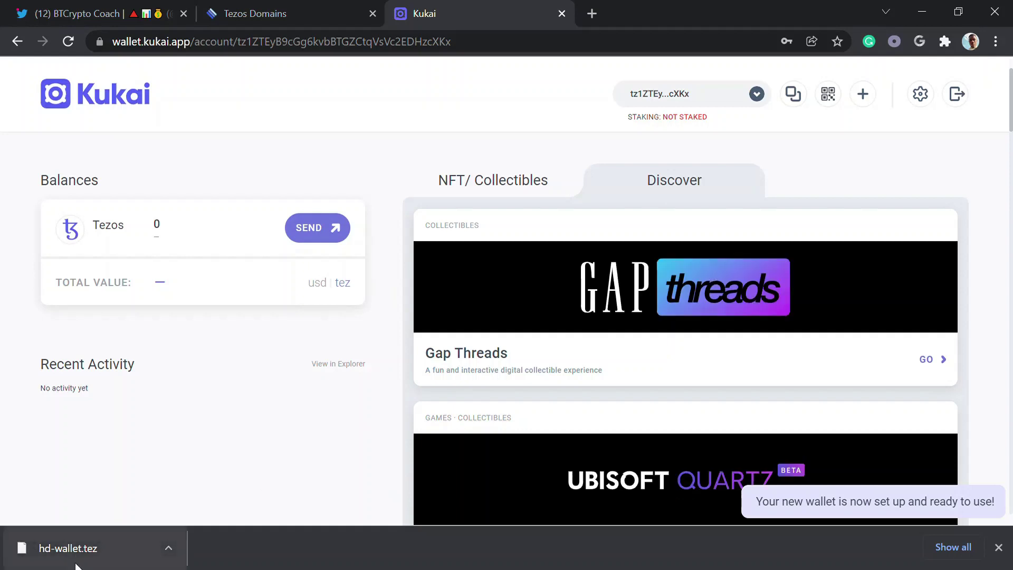
left_click(998, 547)
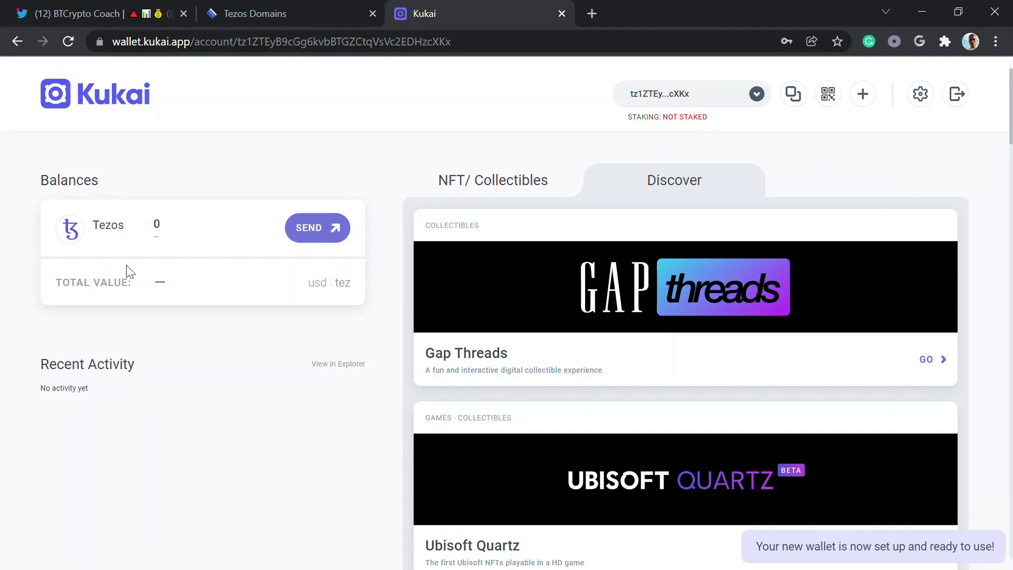
- Review the new wallet's NFT/Collectibles and Discover sections
left_click(488, 178)
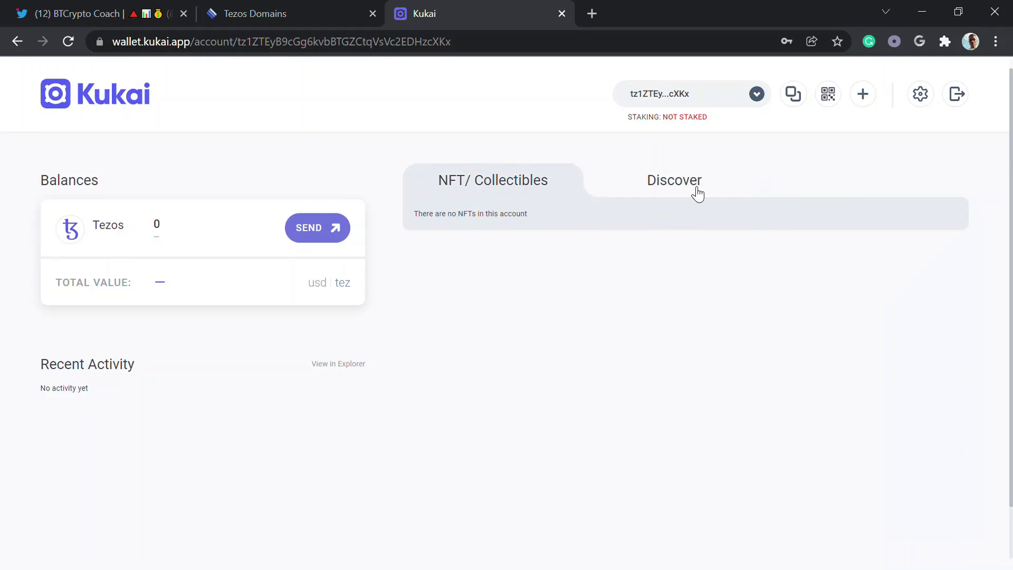
left_click(696, 192)
mouse_move(1011, 135)
left_mouse_down()
mouse_move(1008, 208)
mouse_move(1011, 151)
left_mouse_up()
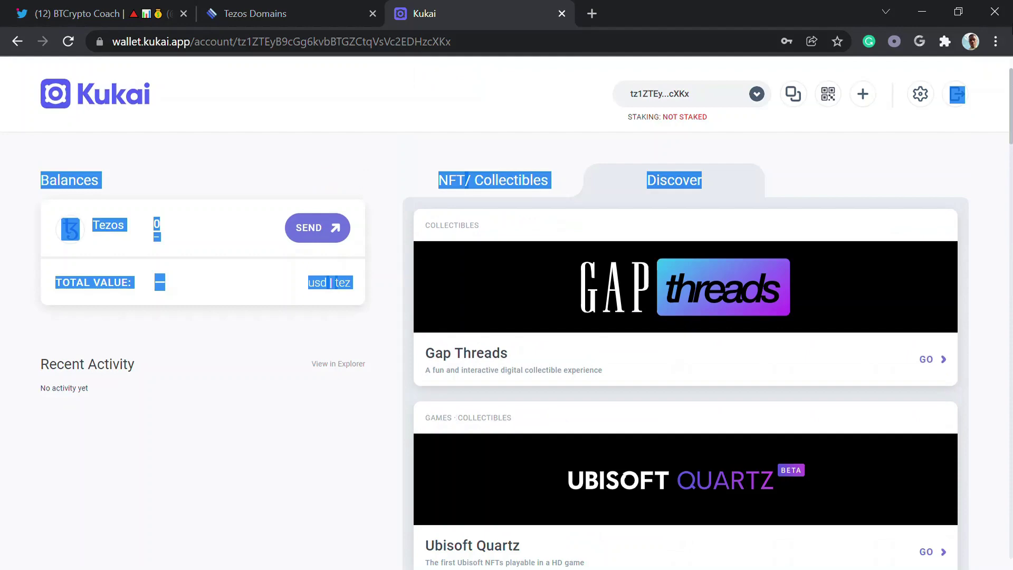
left_click(265, 425)
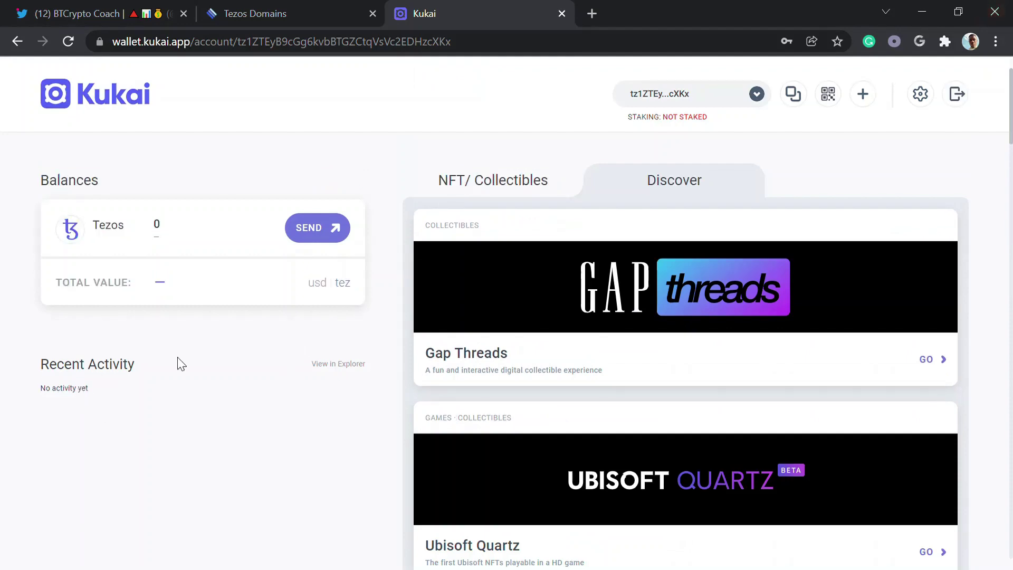
- Connect Tezos Domains to the Kukai wallet and approve its permission request for the new account
left_click(309, 8)
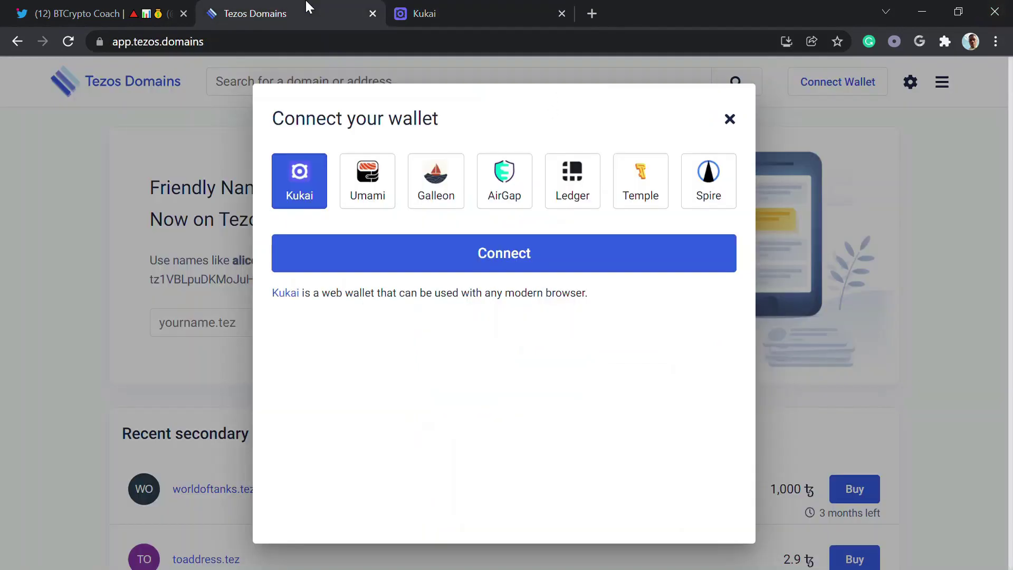
left_click(546, 264)
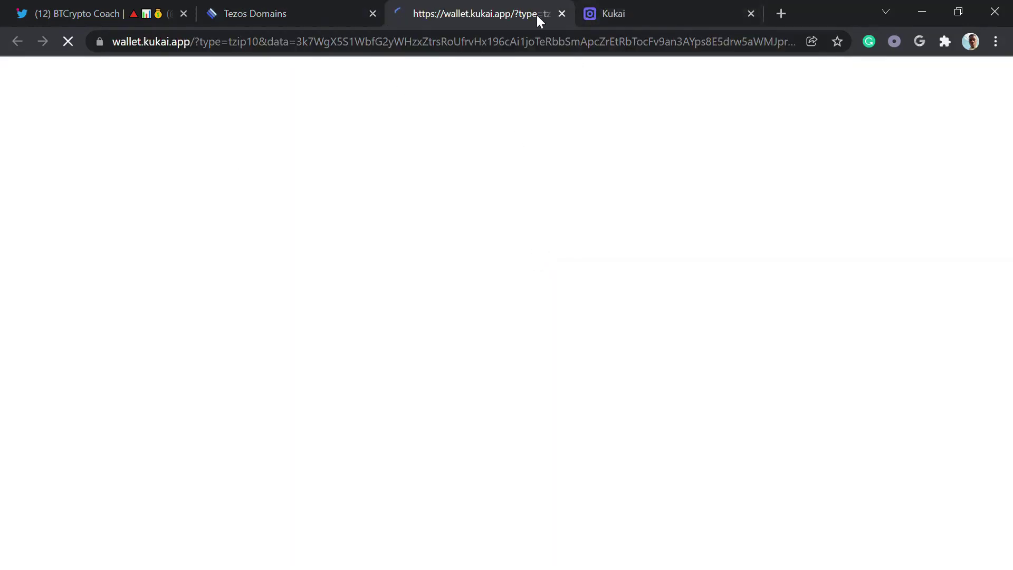
left_click(611, 11)
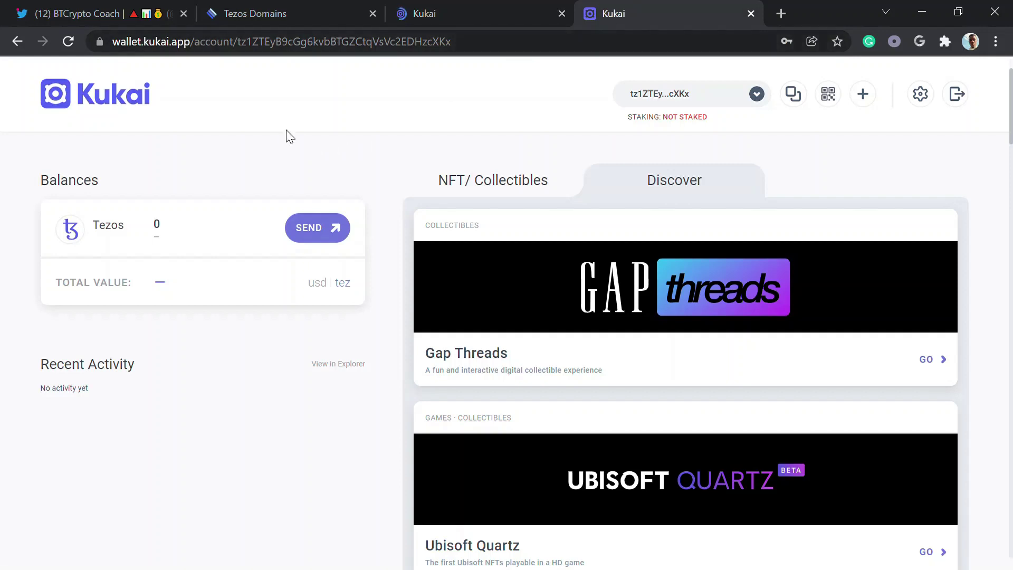
left_click(511, 7)
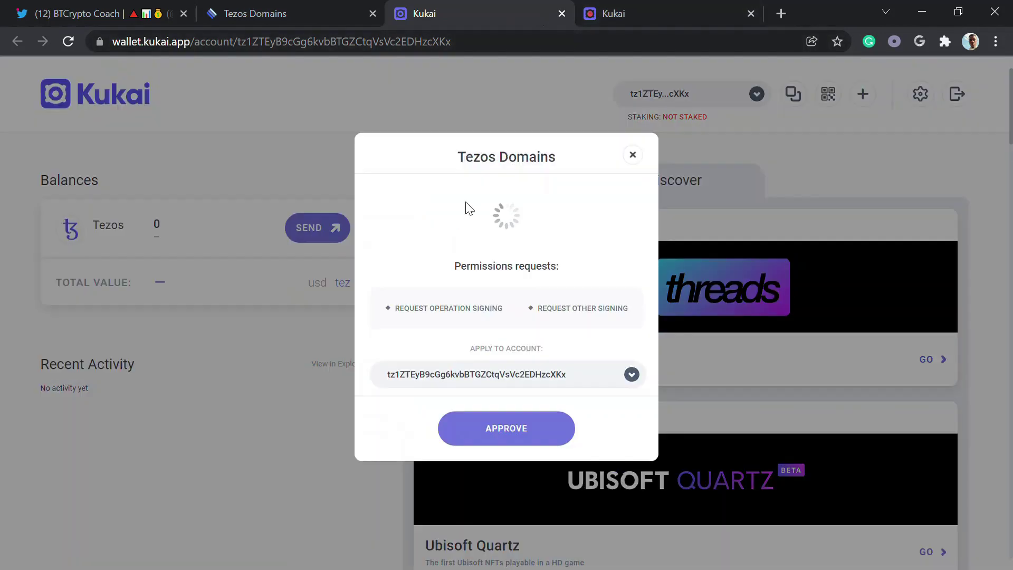
left_click(508, 440)
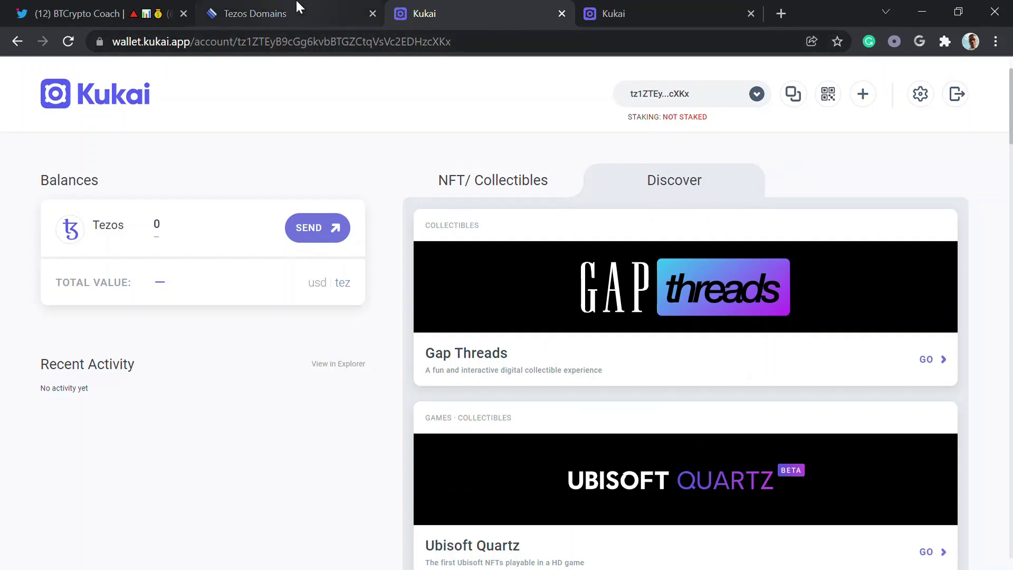
- Compare the account connected on Tezos Domains with the one in the Kukai wallet
left_click(253, 8)
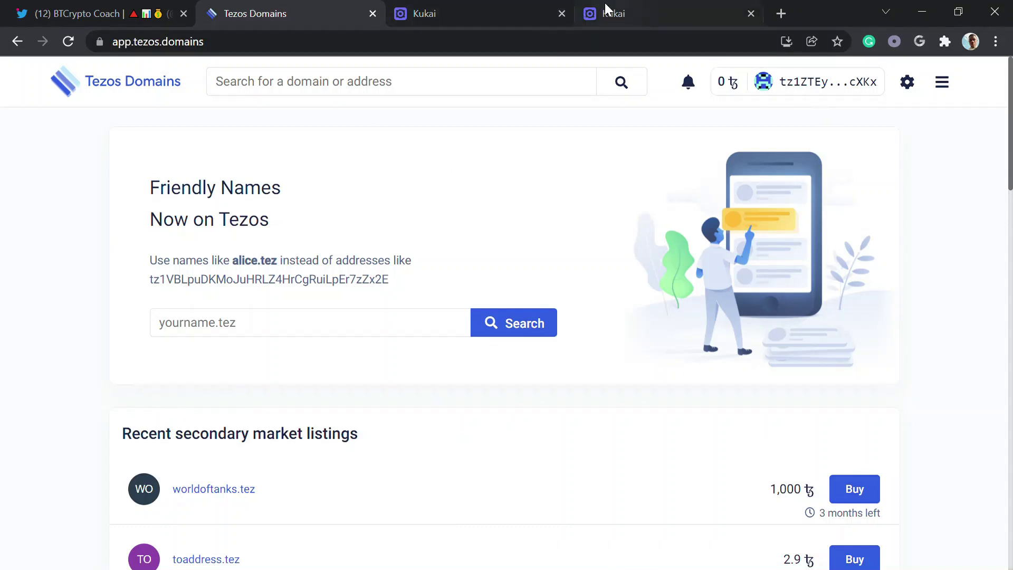
left_click(508, 6)
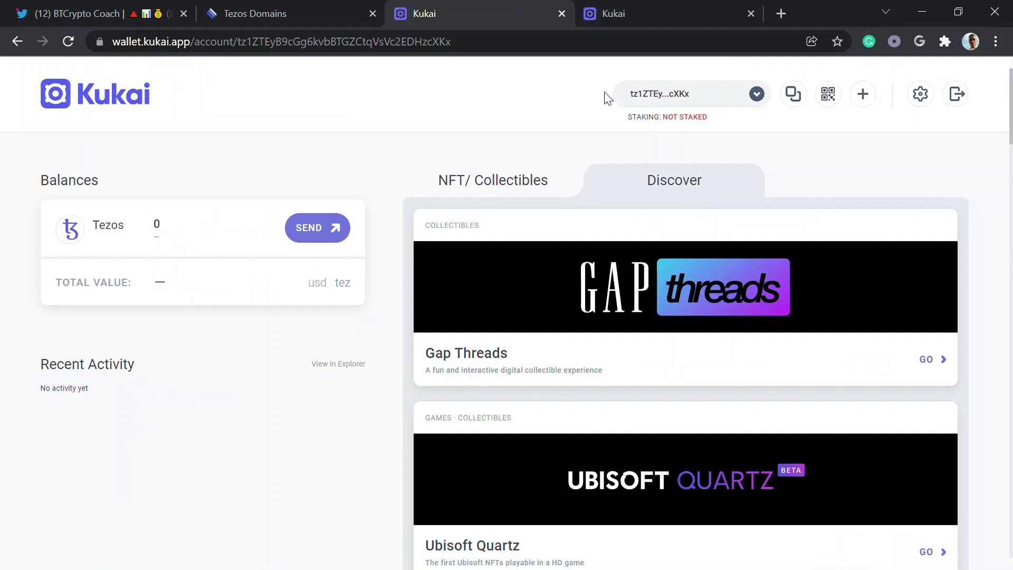
left_click(284, 8)
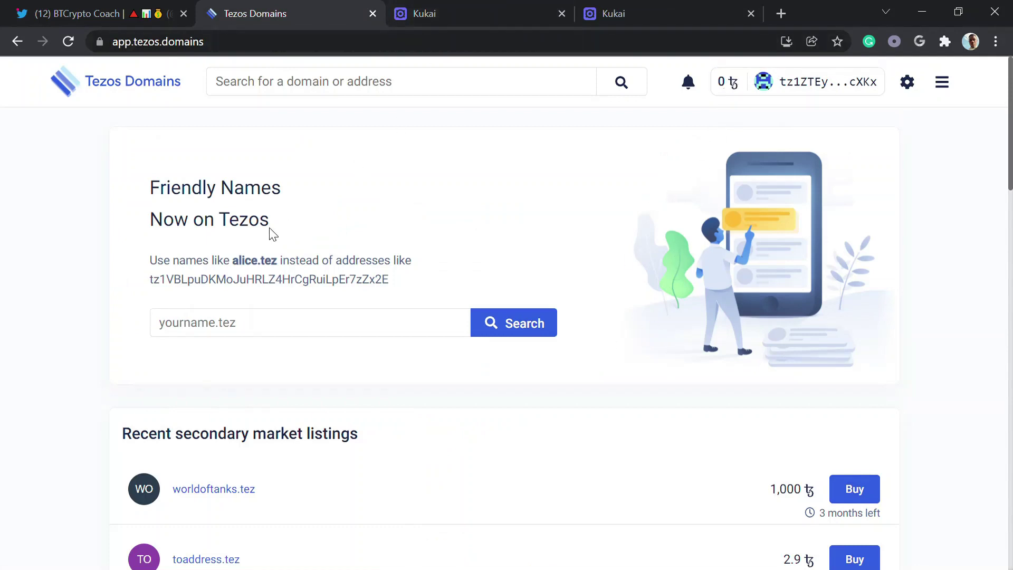
- Search Tezos Domains for the name "naija"
left_click(238, 328)
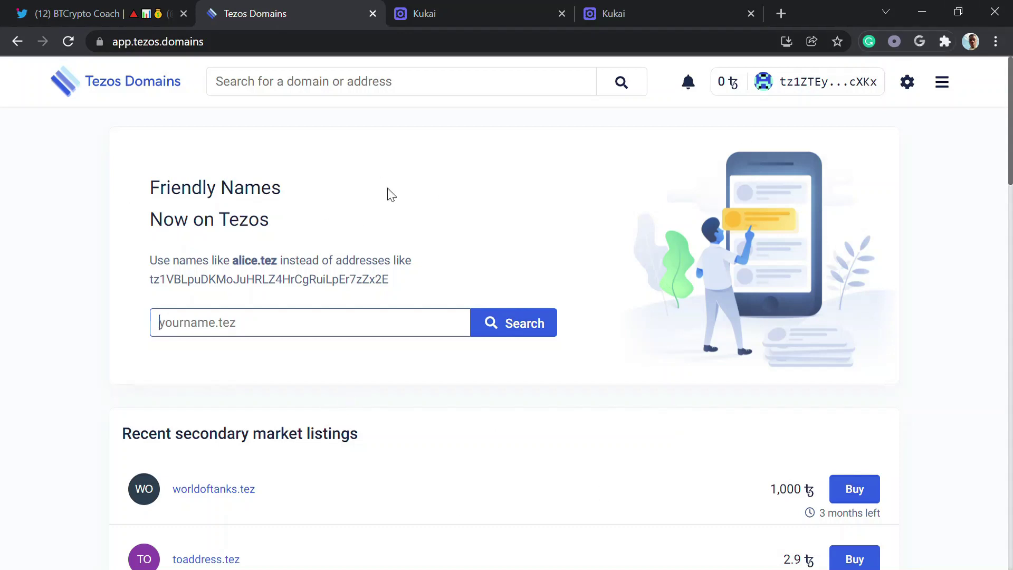
left_click(312, 311)
type("naija")
left_click(519, 323)
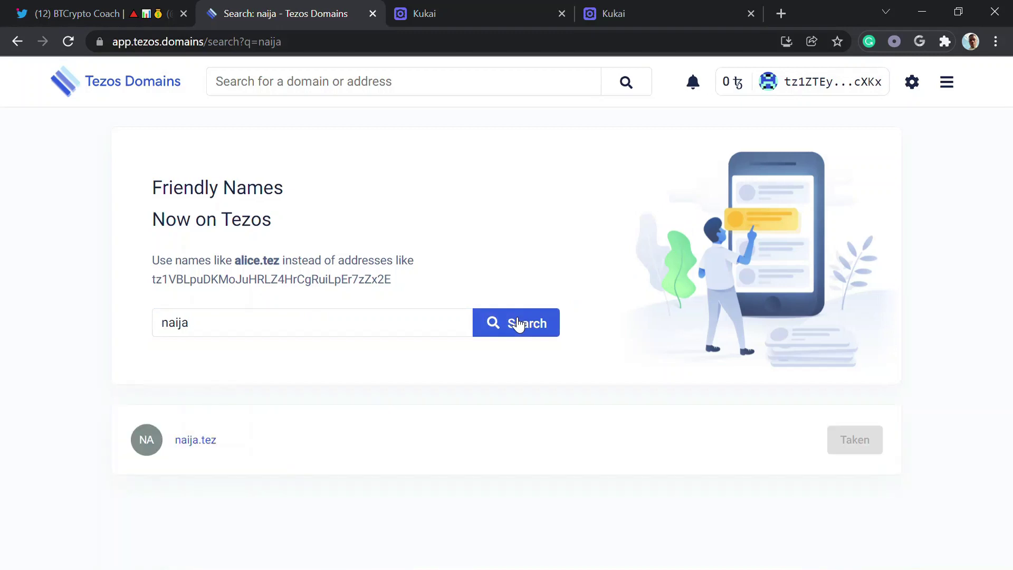
- Extend the domain search to "naijatwitter" and highlight the price of naijatwitter.tez
left_click(295, 332)
type("t")
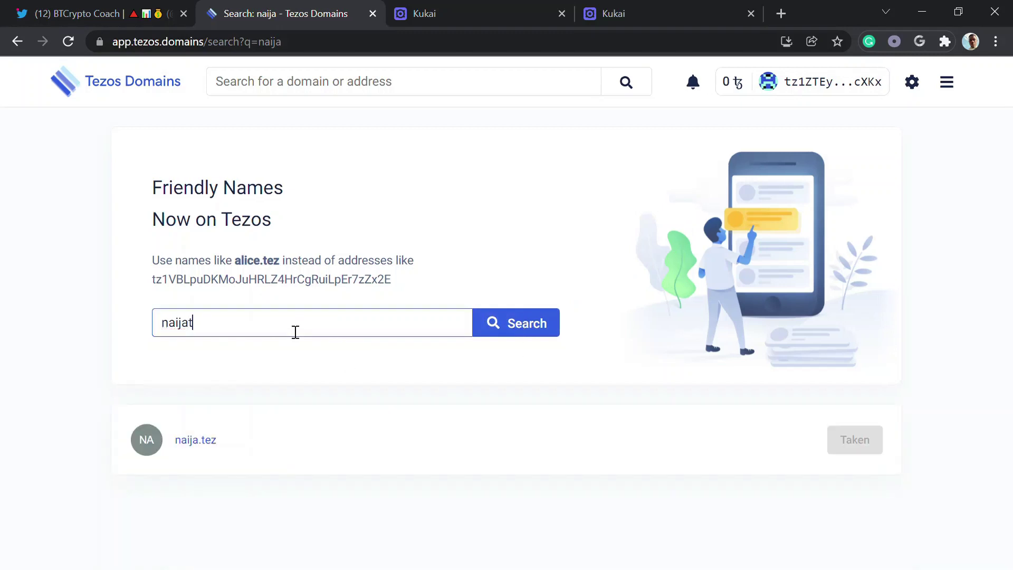
type("witter")
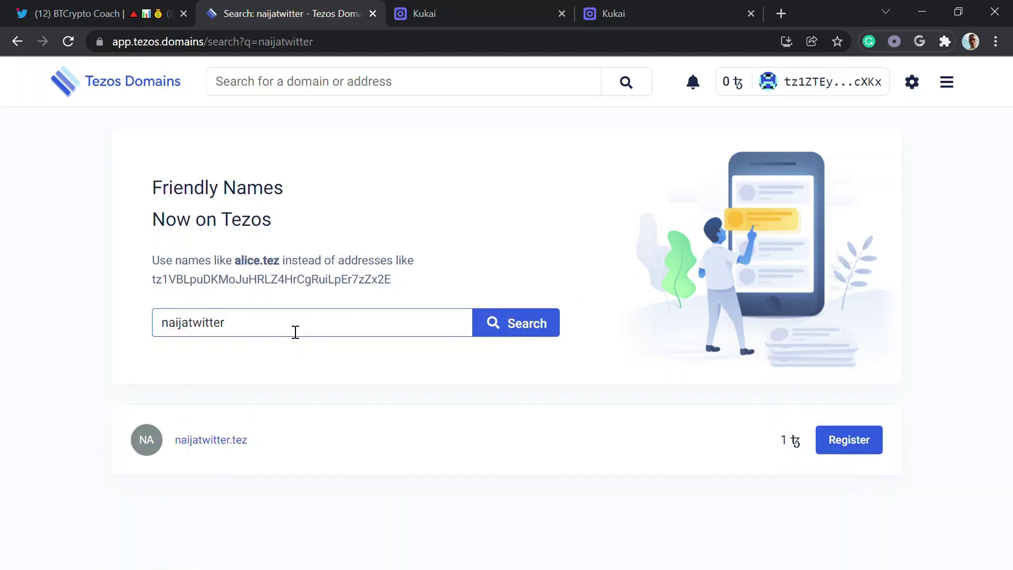
left_click(791, 448)
double_click(790, 447)
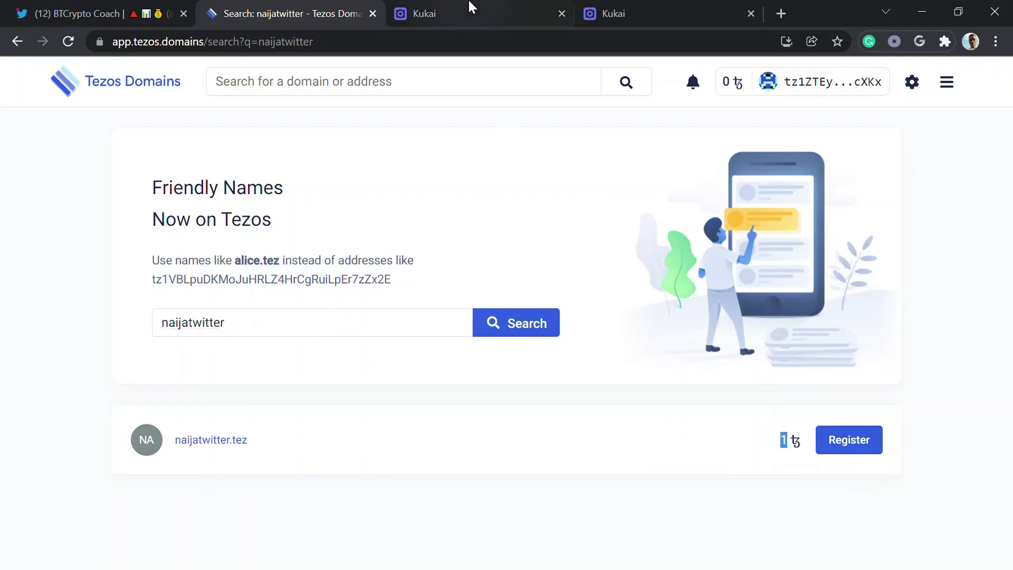
- Look up the current Tezos (XTZ) price by searching CoinGecko for "tezos"
left_click(683, 10)
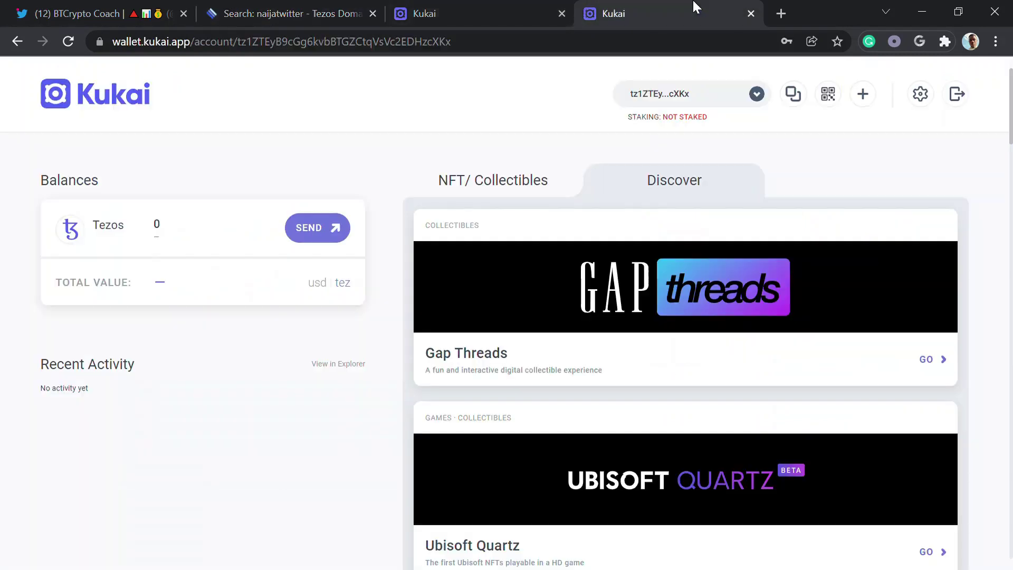
left_click(616, 43)
type("coin")
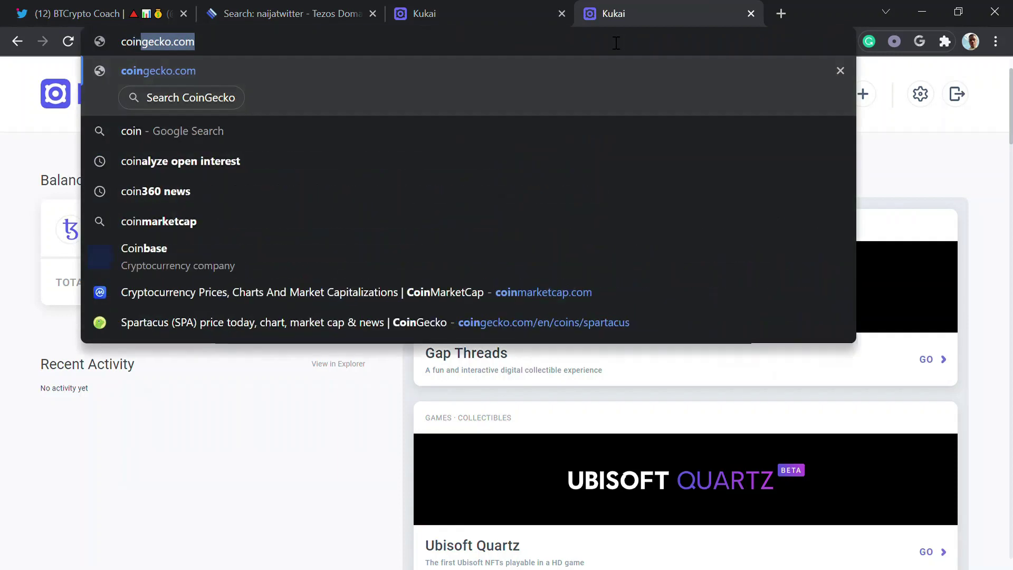
left_click(204, 91)
type("tezos")
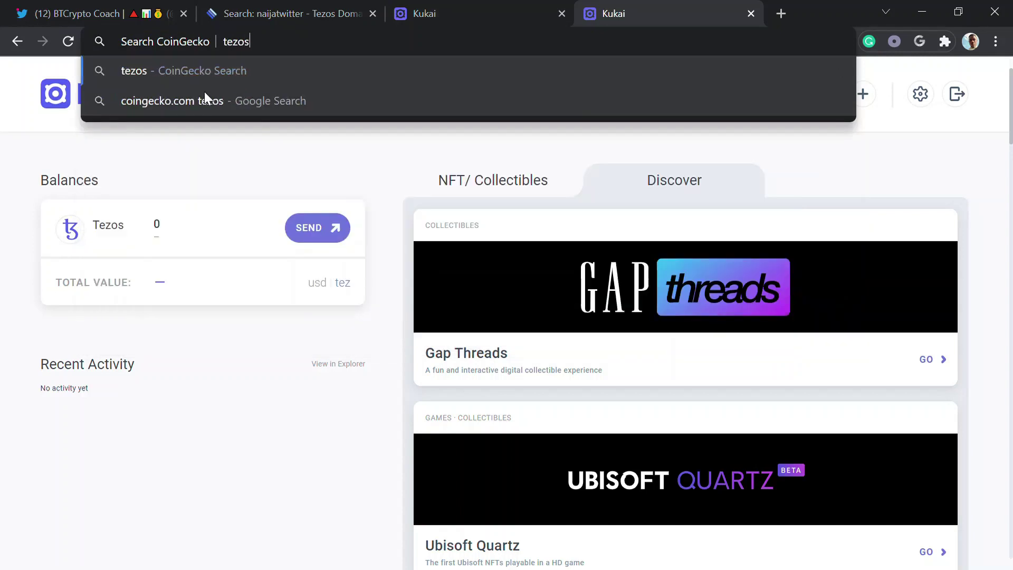
key("Return")
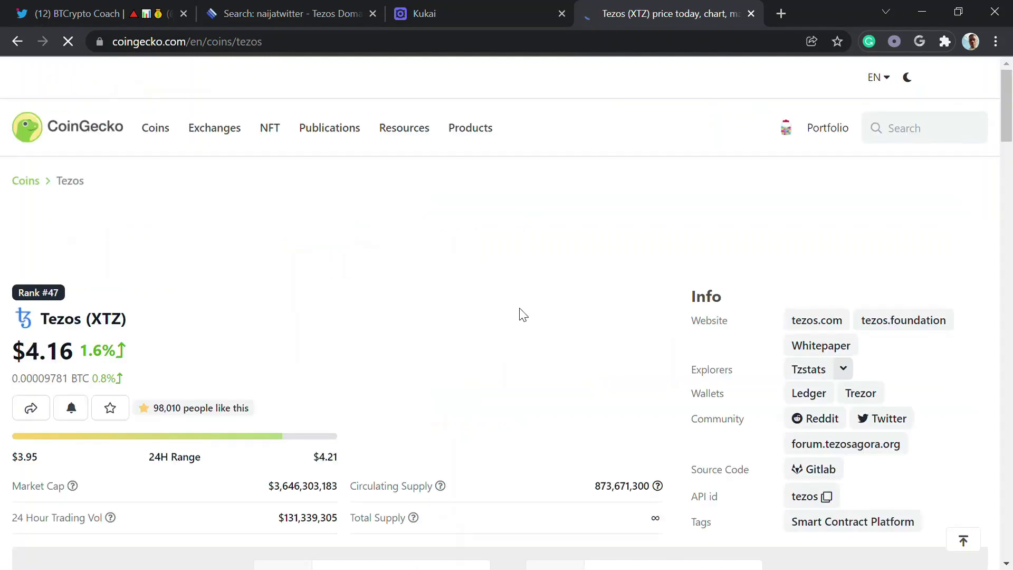
left_click_drag(26, 352, 93, 361)
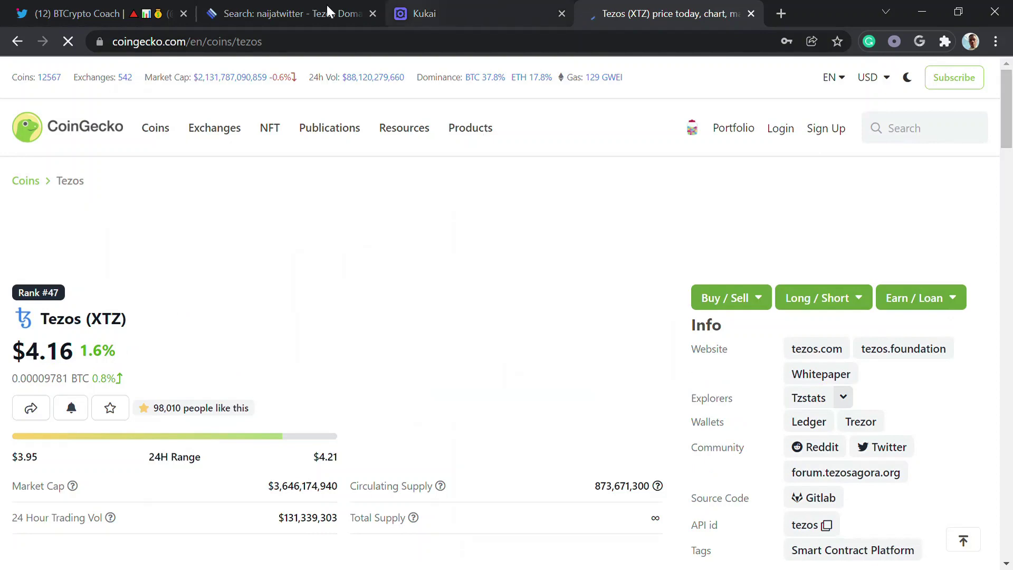
- Return to Tezos Domains and open the registration page for naijatwitter.tez
left_click(275, 7)
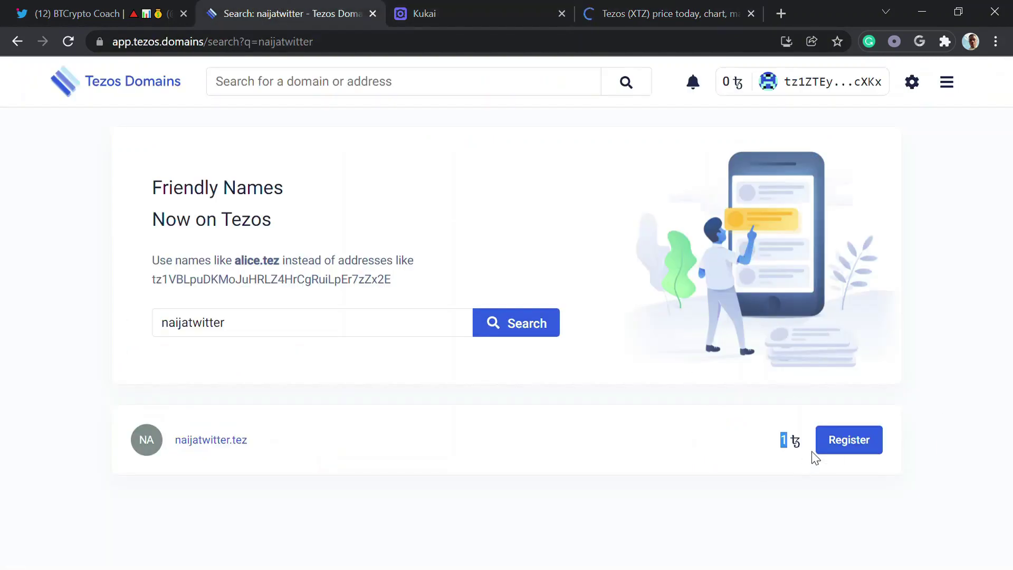
left_click(842, 447)
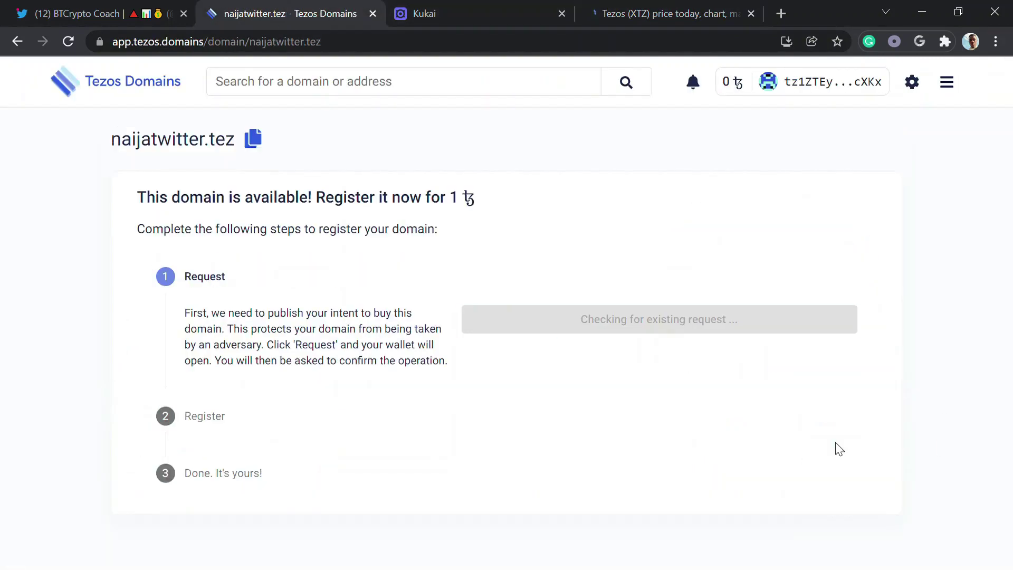
- Switch to the Kukai wallet and reload it to check the Tezos balance
left_click(477, 8)
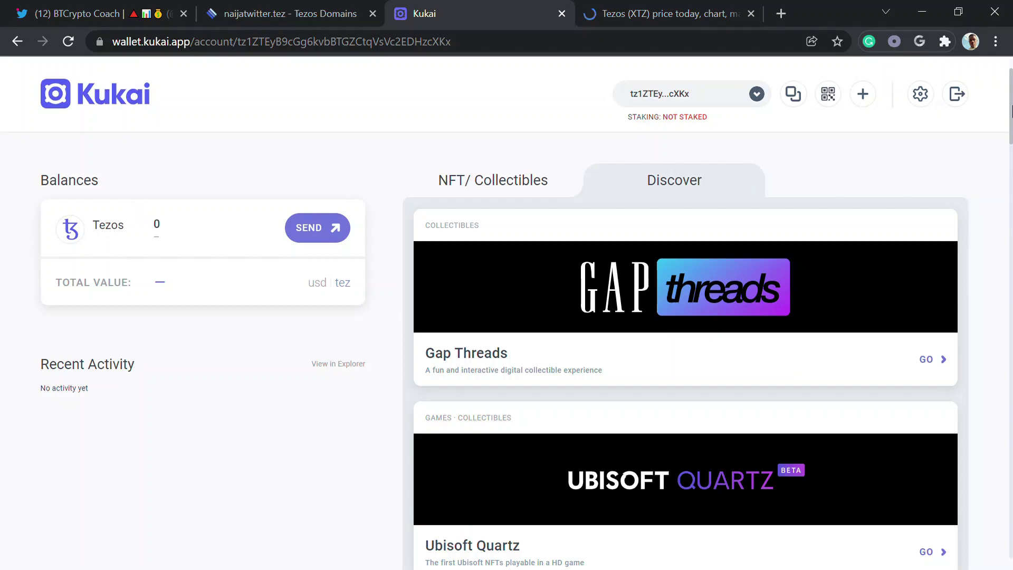
left_click_drag(1012, 110, 1002, 73)
left_click(69, 45)
left_click(69, 45)
left_click(69, 42)
left_click_drag(153, 226, 186, 246)
left_click(190, 239)
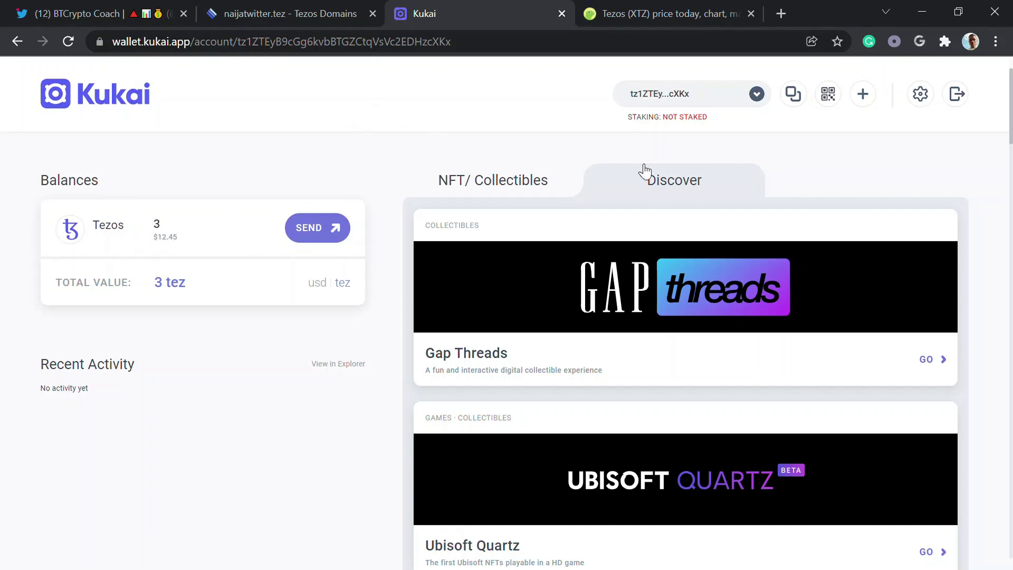
- Return to Tezos Domains, request naijatwitter.tez, and confirm the commit operation in the Kukai wallet
left_click(255, 8)
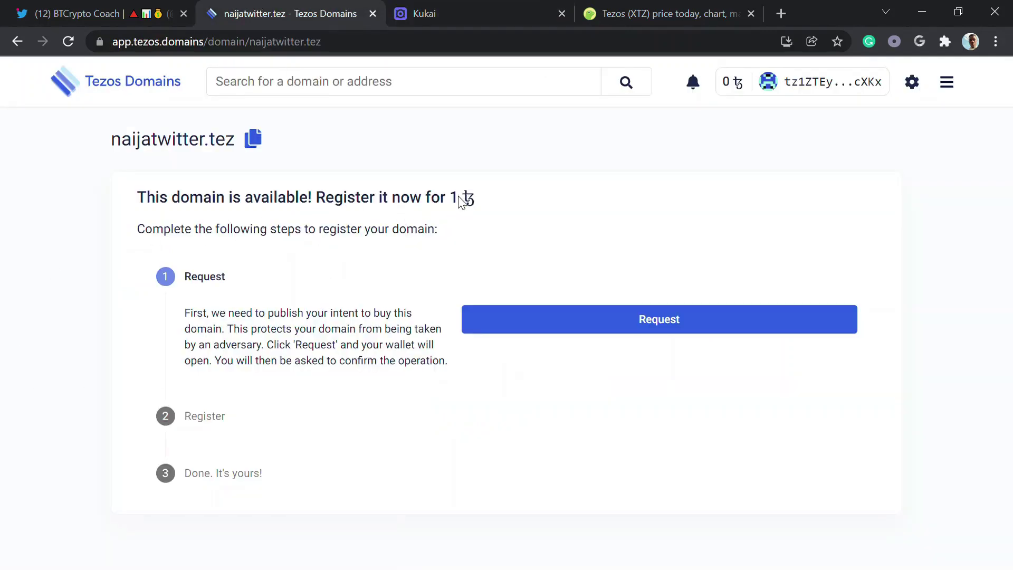
left_click_drag(466, 197, 548, 294)
left_click(583, 331)
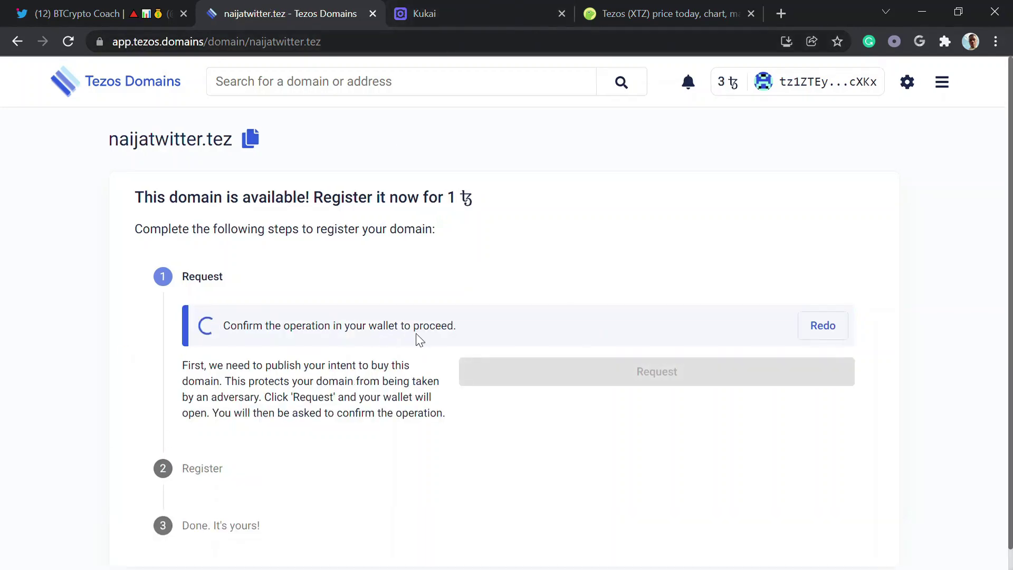
left_click(512, 7)
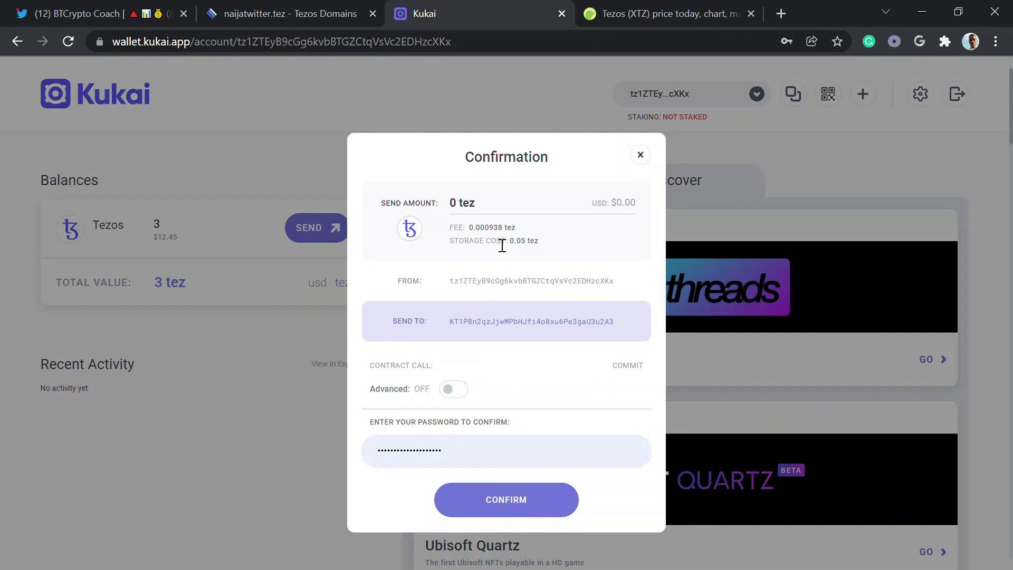
left_click(504, 496)
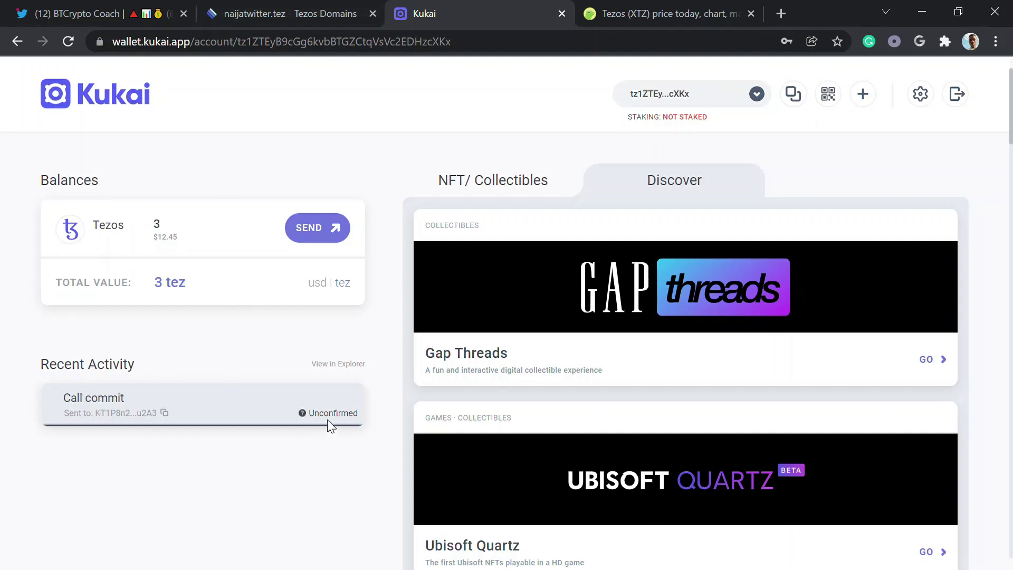
- Check the status of the domain request in Tezos Domains and Kukai, and view the operation in the TzStats block explorer
left_click(318, 12)
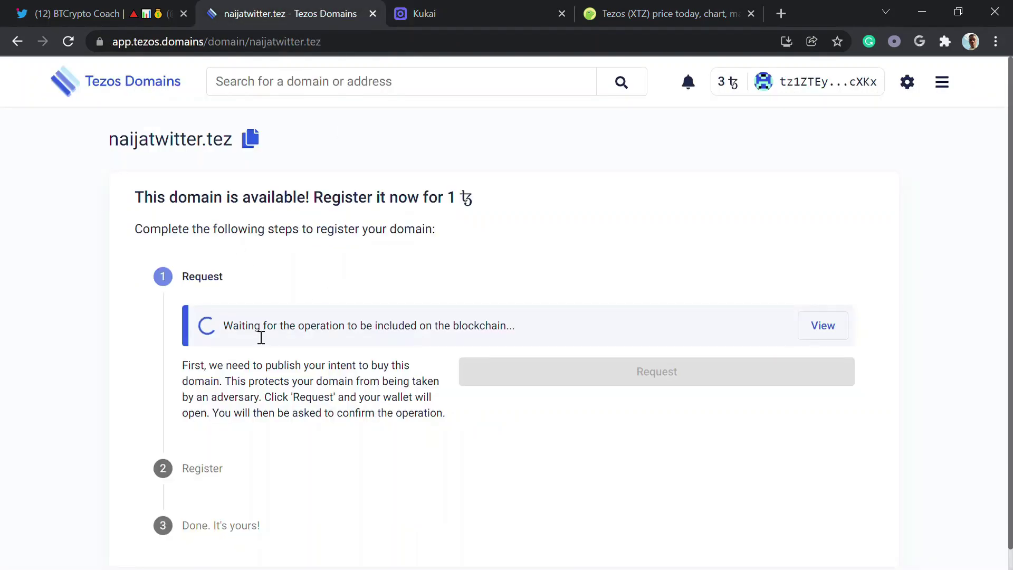
scroll(1011, 176, "down", 1)
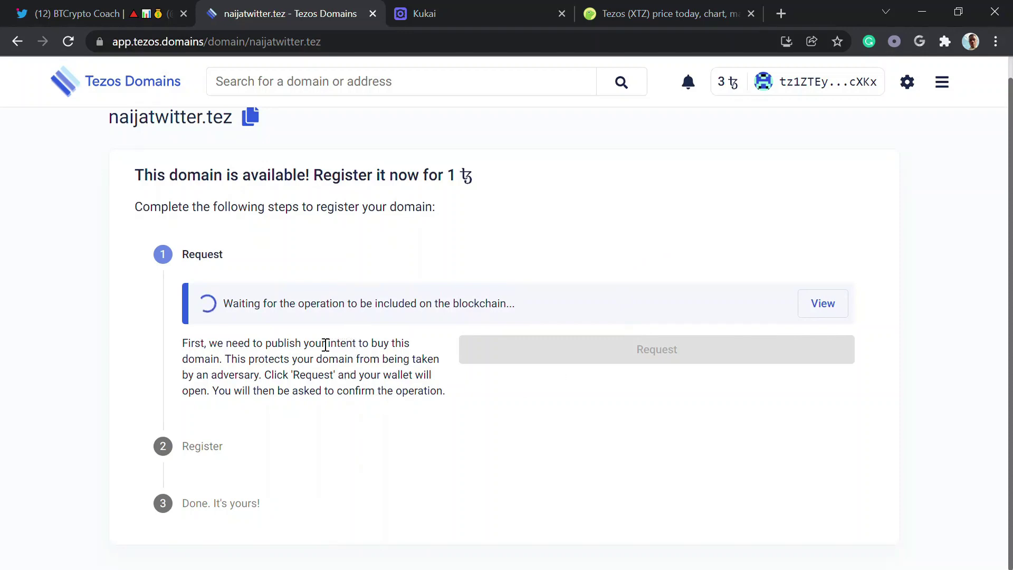
left_click_drag(322, 343, 316, 344)
left_click(463, 7)
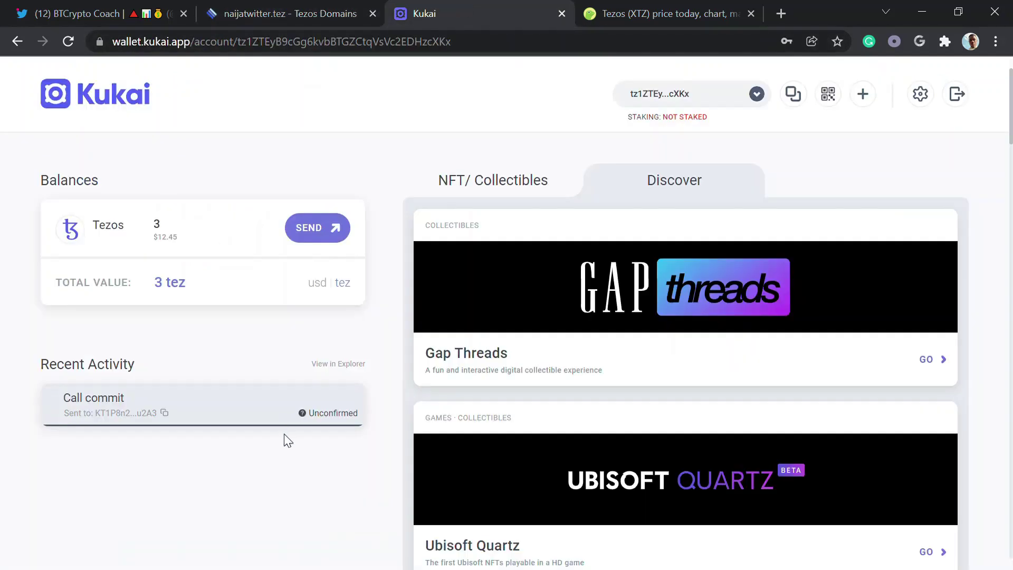
left_click(261, 8)
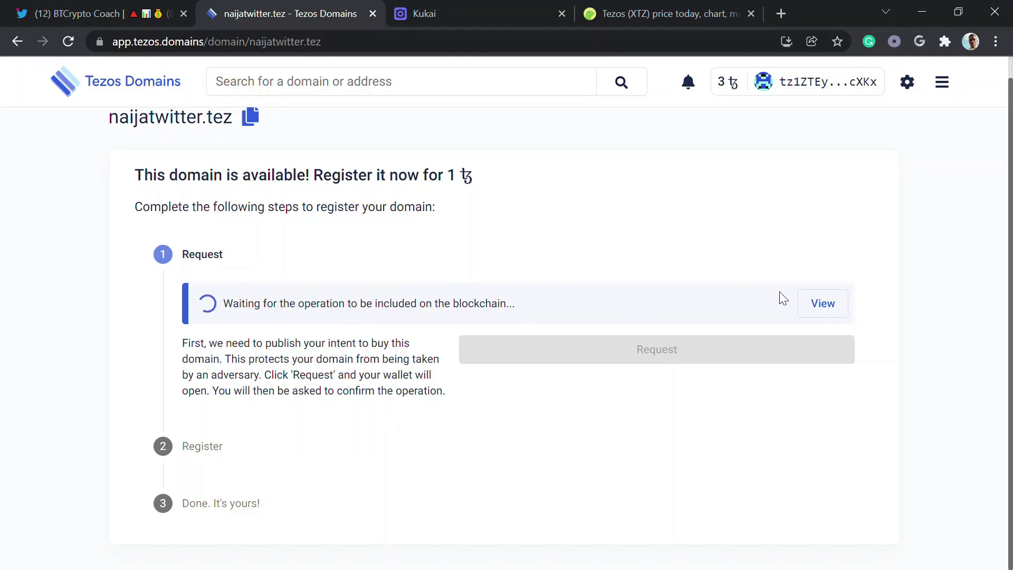
left_click(824, 311)
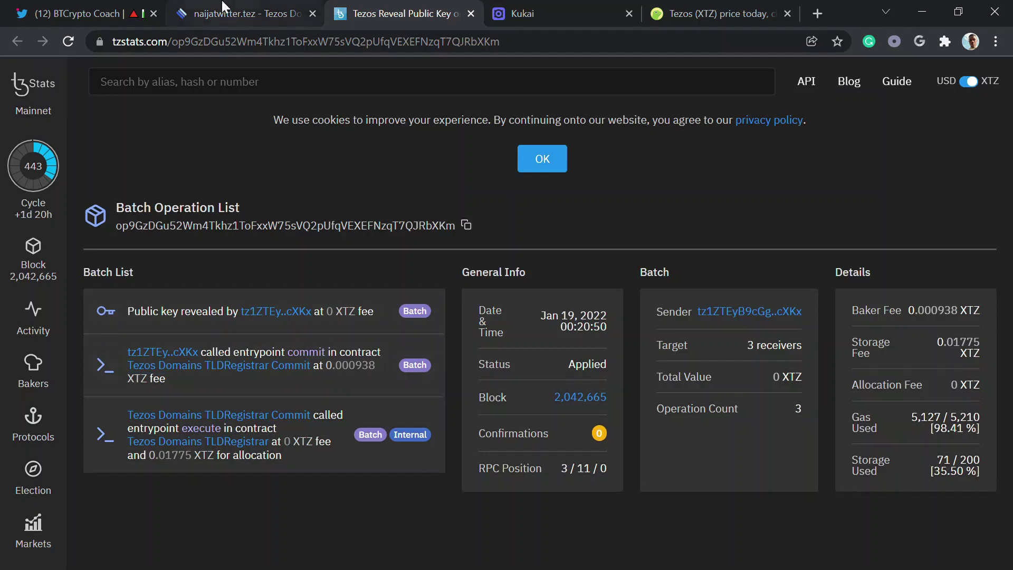
- Return to Tezos Domains and submit the naijatwitter.tez registration for 1 year with the reverse record set, and read the reverse record explanation
left_click(242, 7)
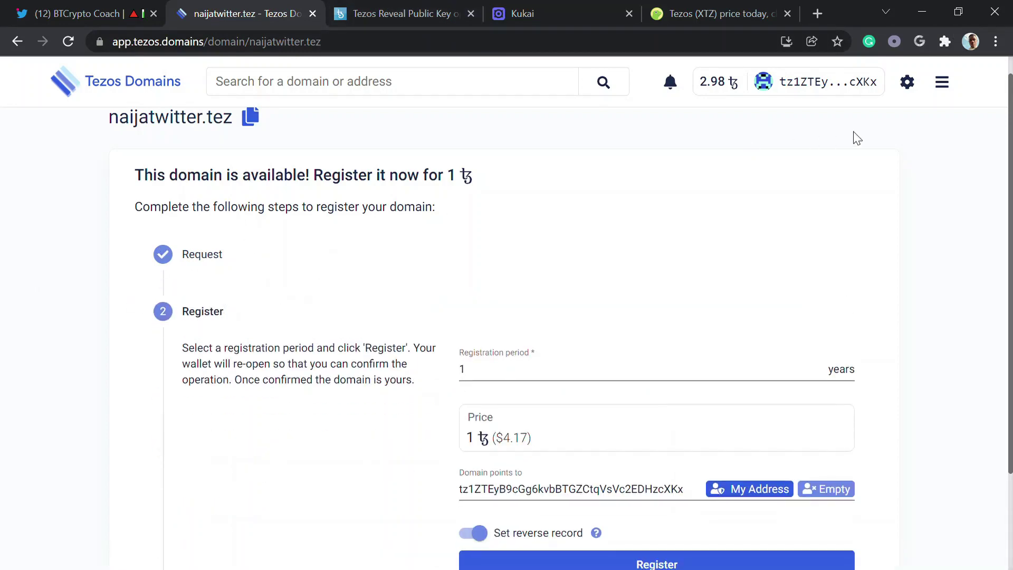
scroll(1010, 174, "down", 2)
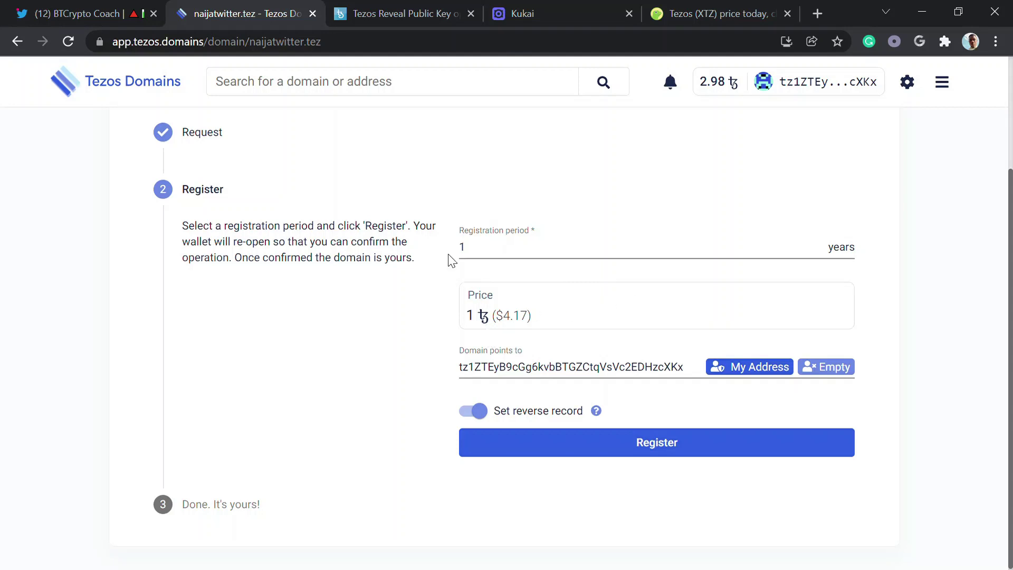
left_click(820, 241)
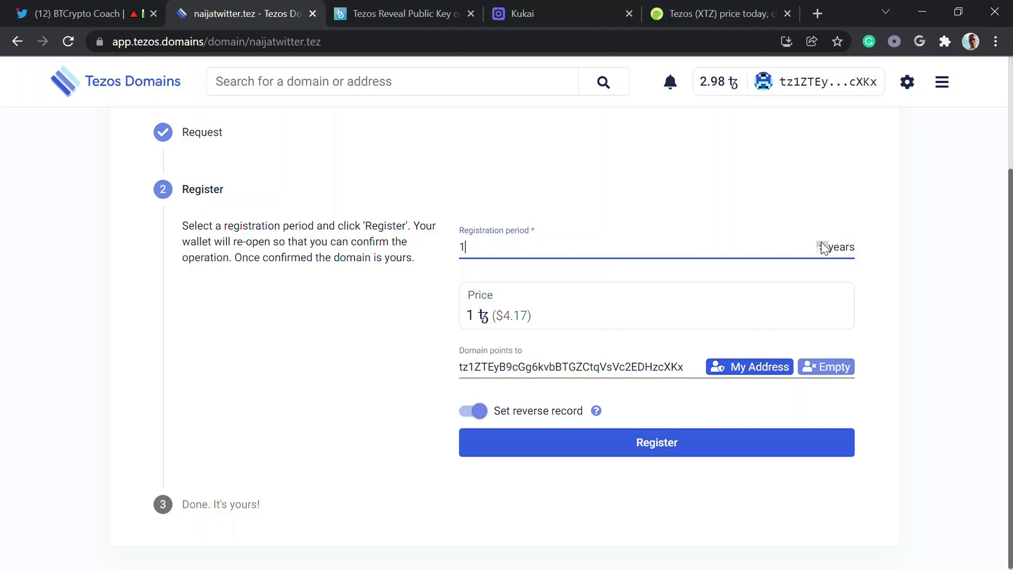
left_click(822, 244)
left_click(822, 244)
left_click(823, 250)
left_click(823, 250)
left_click(603, 451)
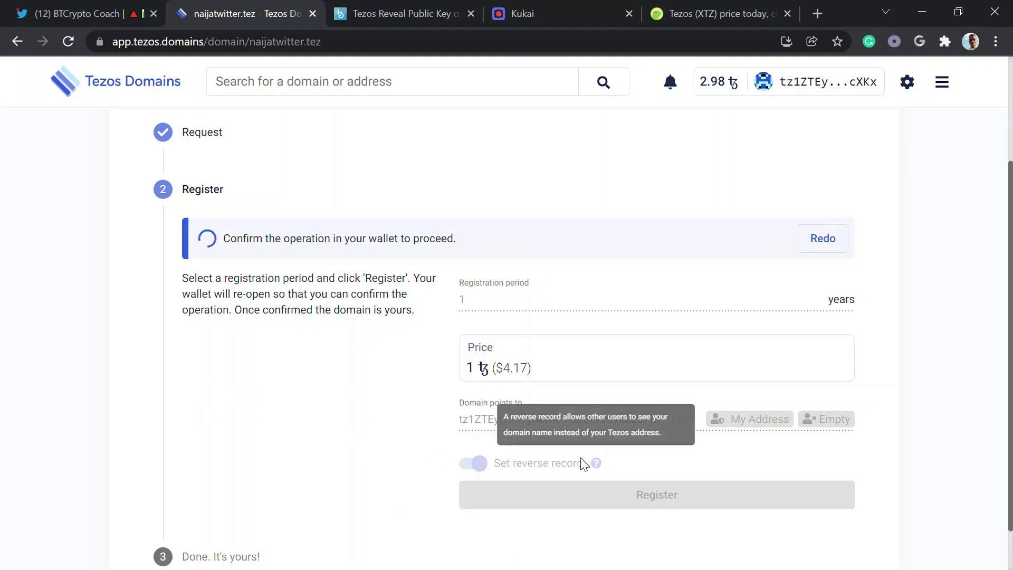
mouse_move(595, 466)
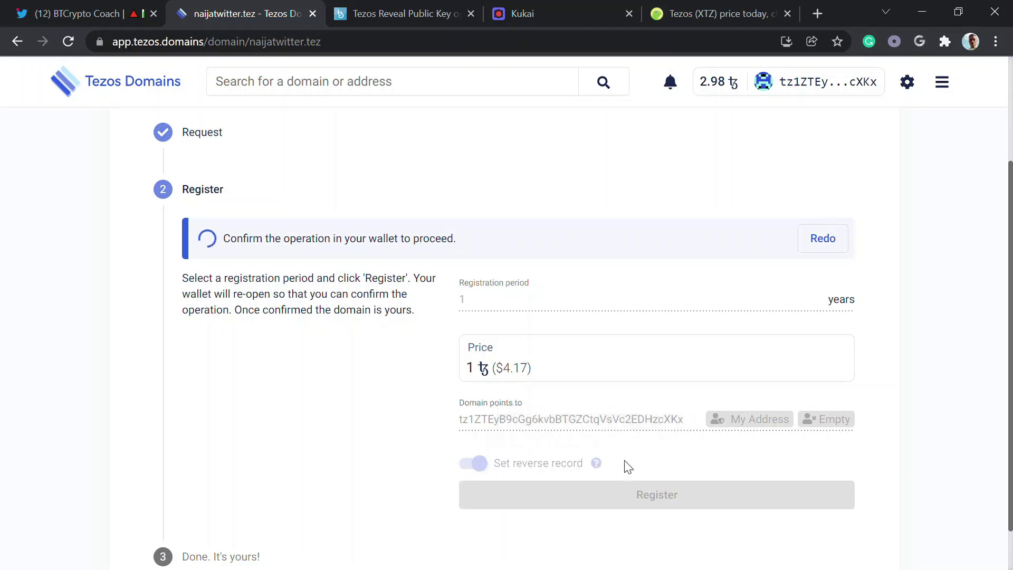
scroll(1011, 301, "down", 1)
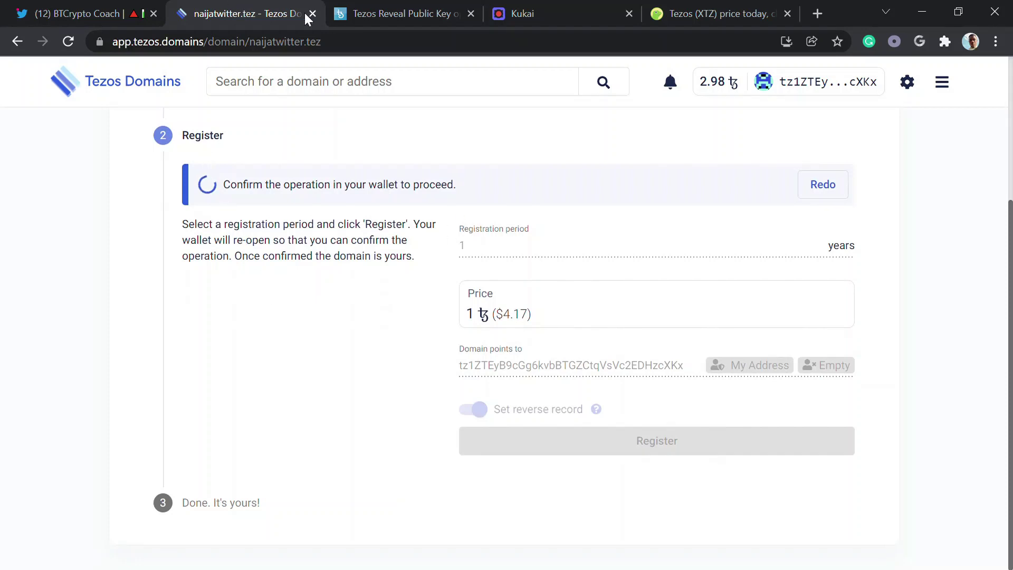
- Confirm the 1 tez domain purchase in the Kukai wallet and close the TzStats page
left_click(534, 7)
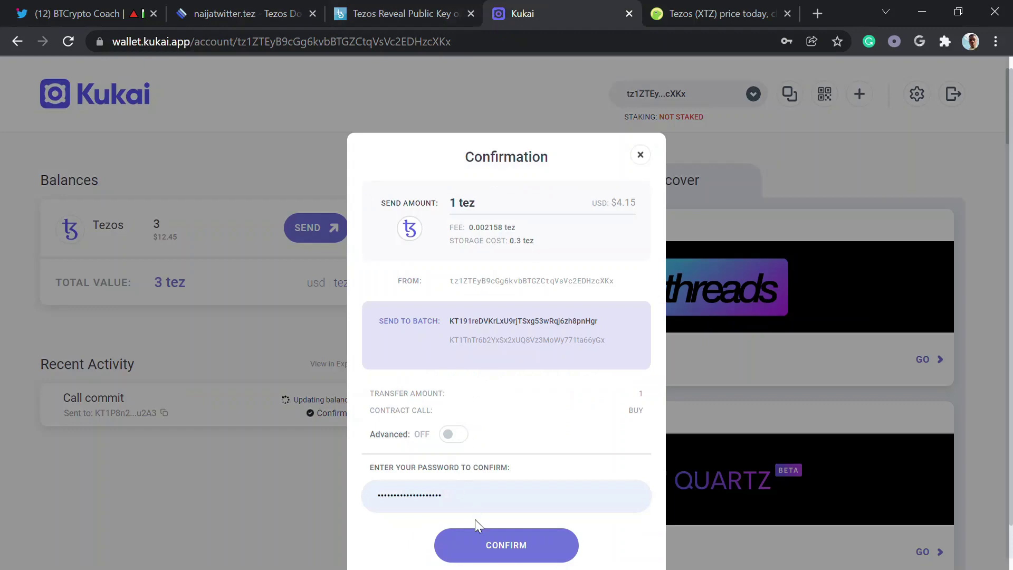
left_click(485, 546)
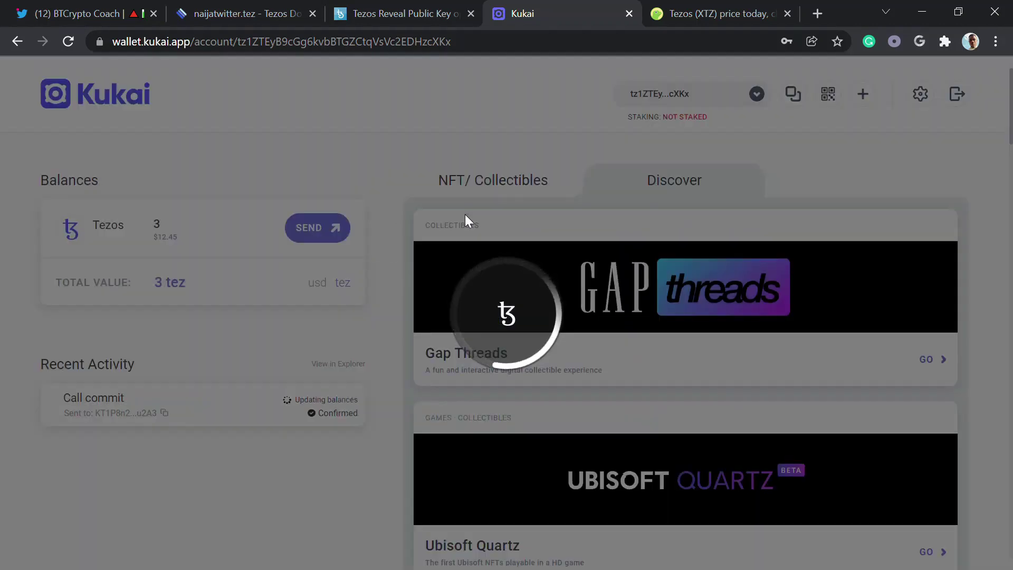
left_click(471, 14)
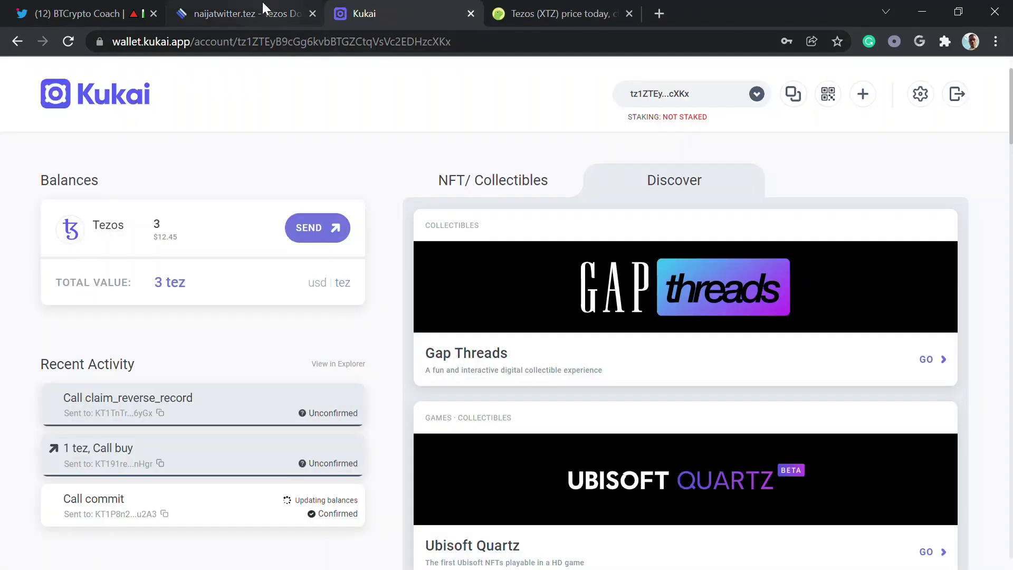
- Check the registration's progress in Tezos Domains and Kukai, and copy the wallet address in Kukai
left_click(262, 3)
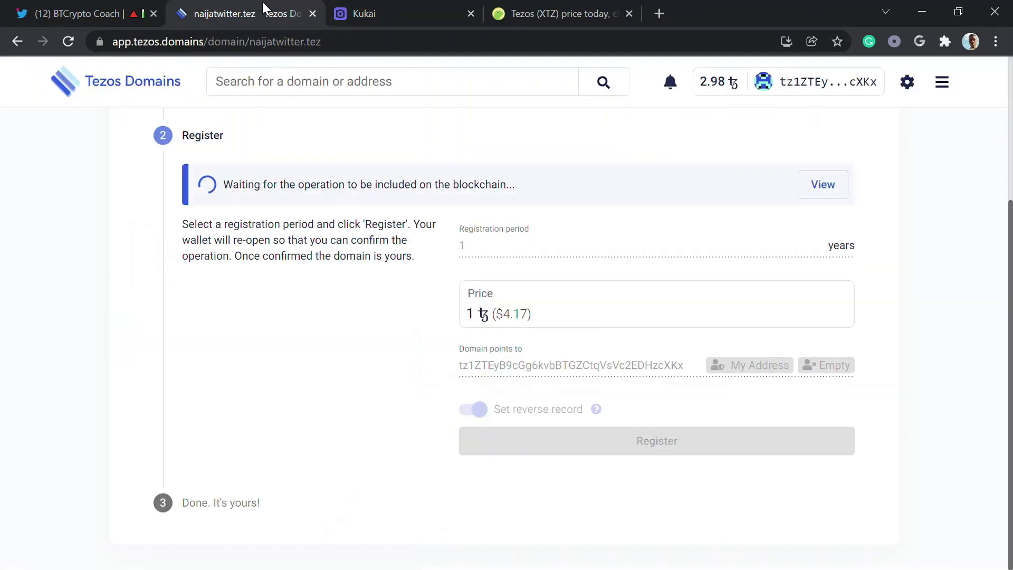
left_click(390, 6)
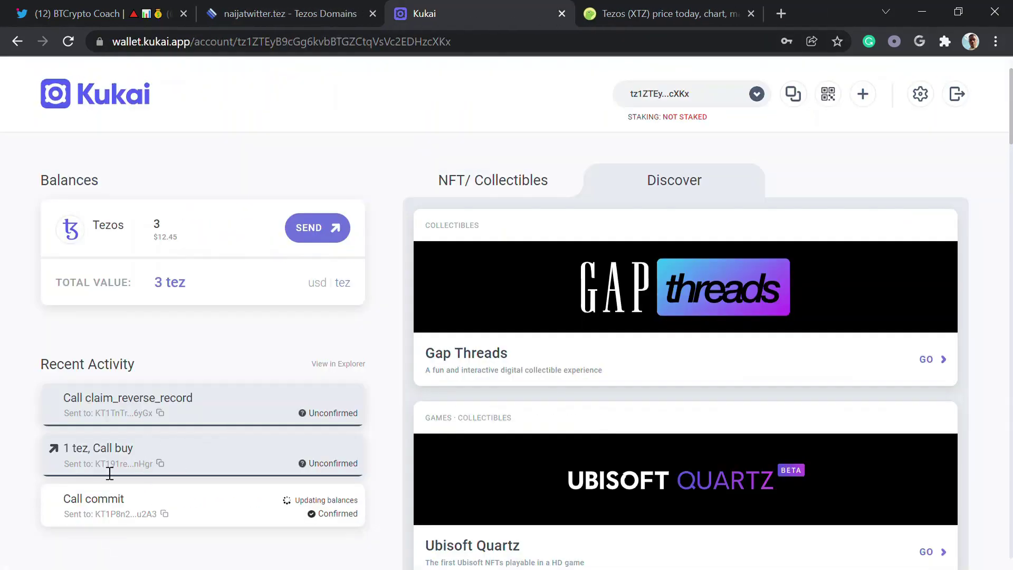
left_click(301, 16)
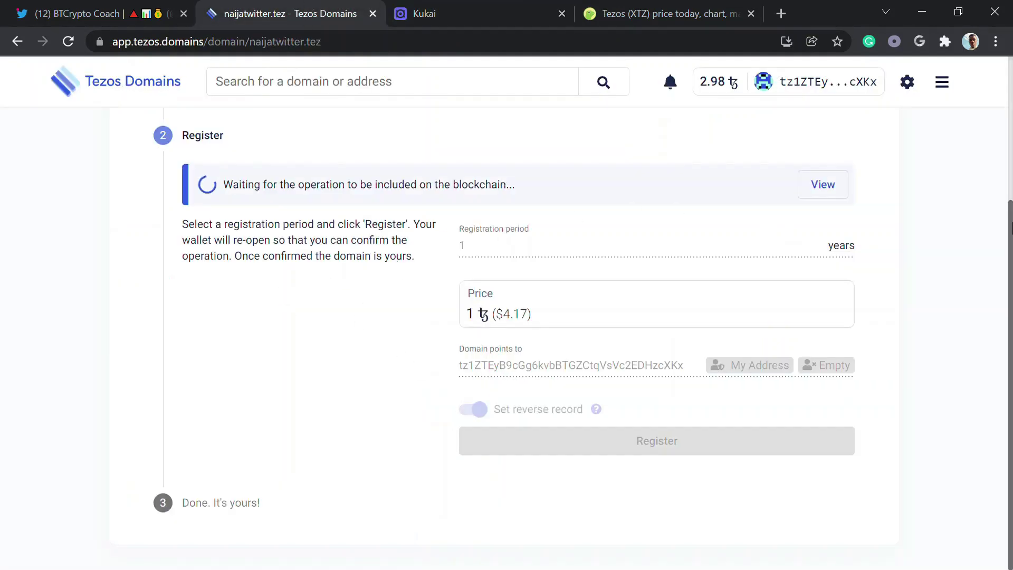
scroll(1011, 229, "up", 3)
scroll(1011, 229, "down", 2)
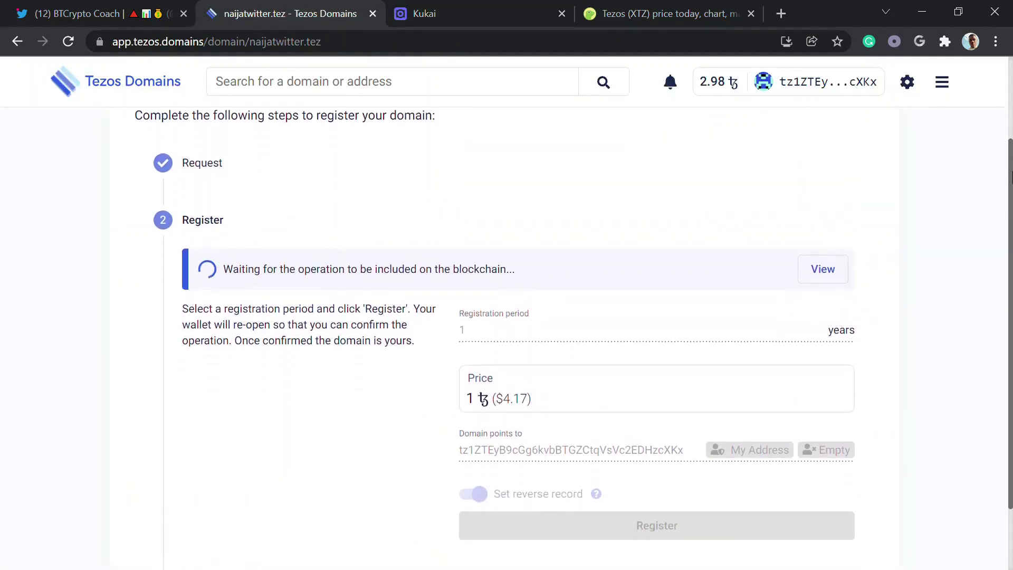
scroll(1011, 229, "down", 1)
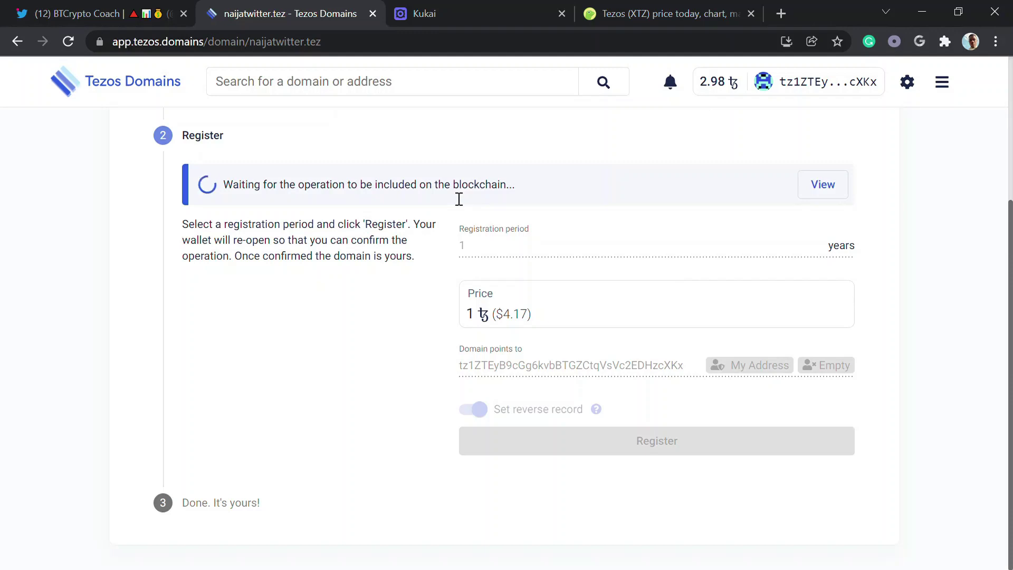
left_click(422, 12)
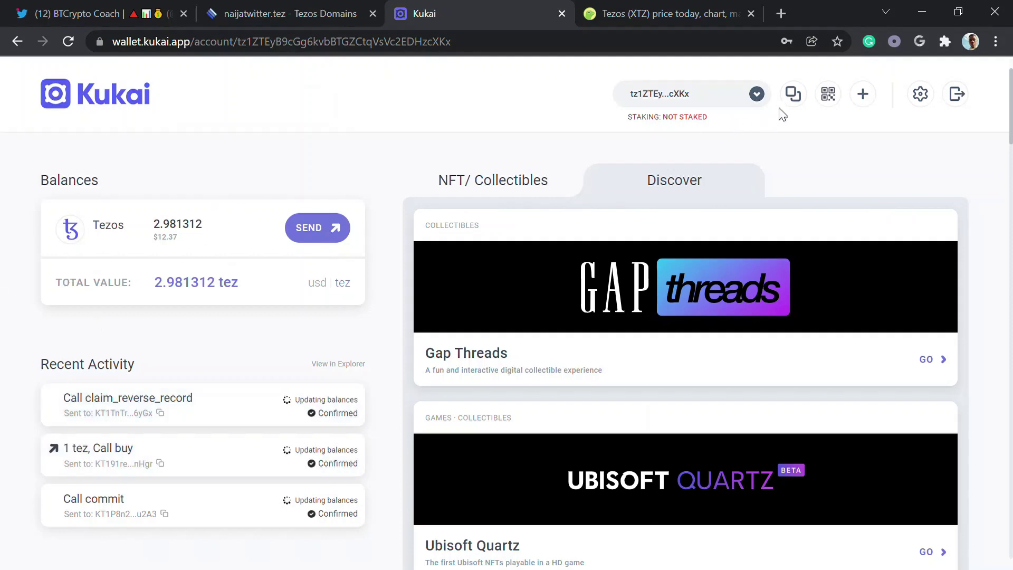
left_click(794, 98)
- View the registration result in Tezos Domains, and reload Kukai to check the domain name on the wallet account
left_click(298, 20)
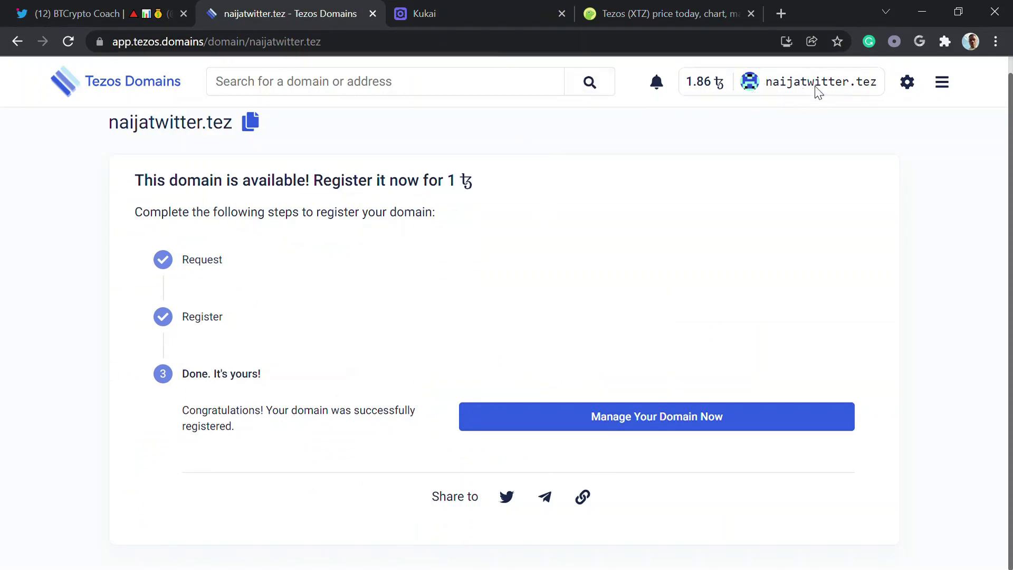
left_click(435, 10)
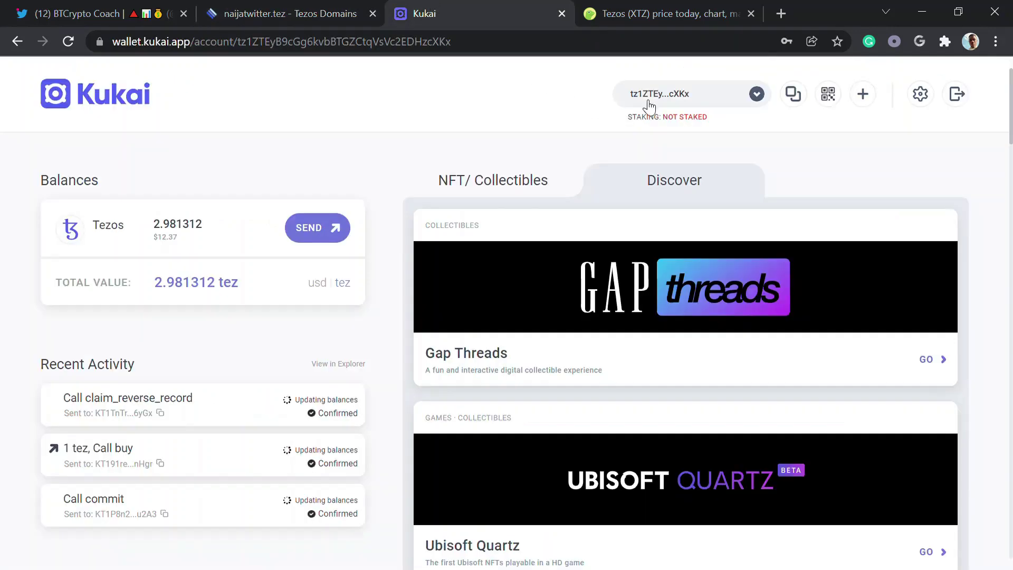
left_click(72, 44)
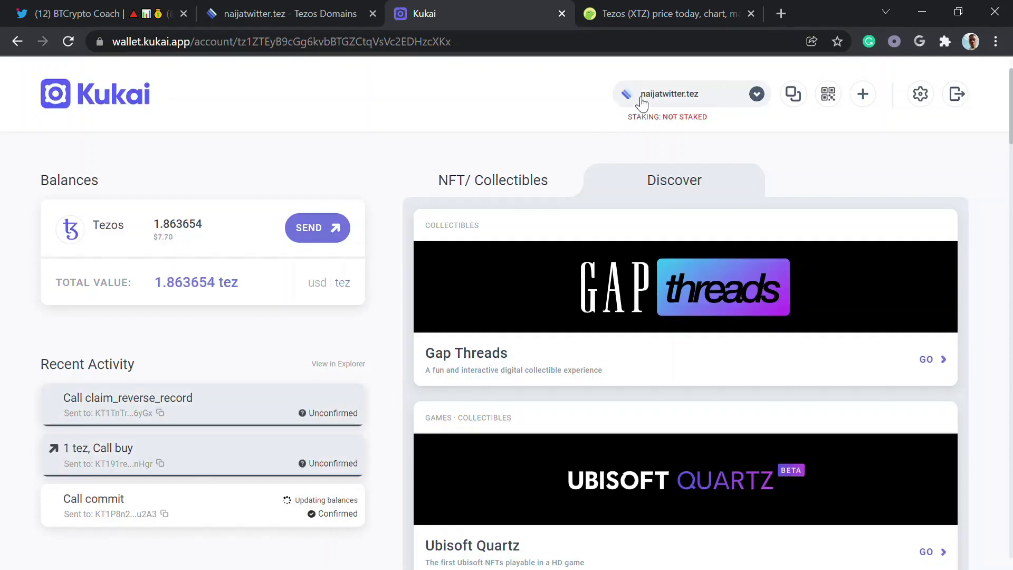
left_click_drag(646, 105, 708, 103)
- Paste the copied wallet address into the browser's address bar to compare it with the domain name
left_click(536, 50)
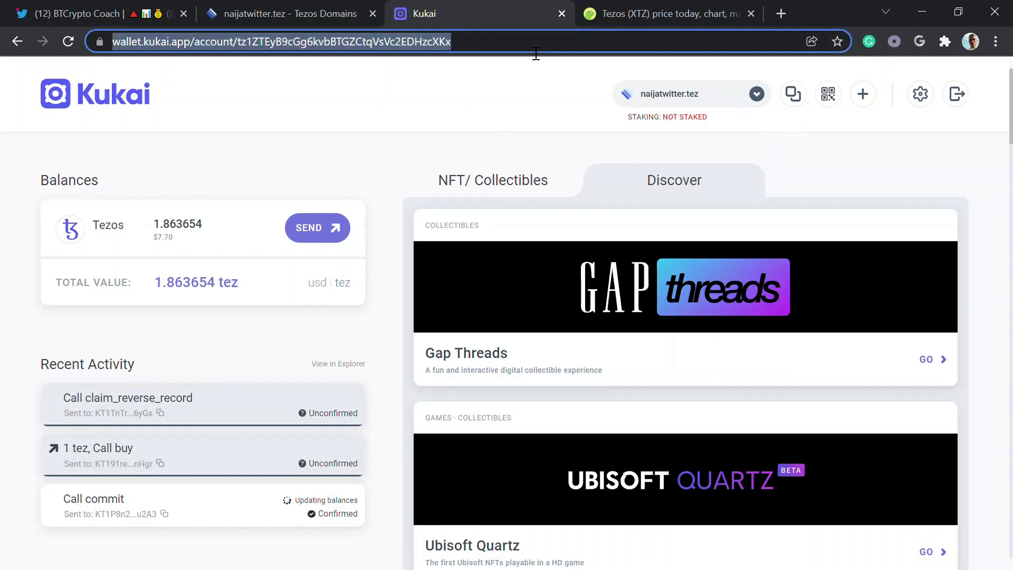
key("ctrl+v")
left_click(378, 129)
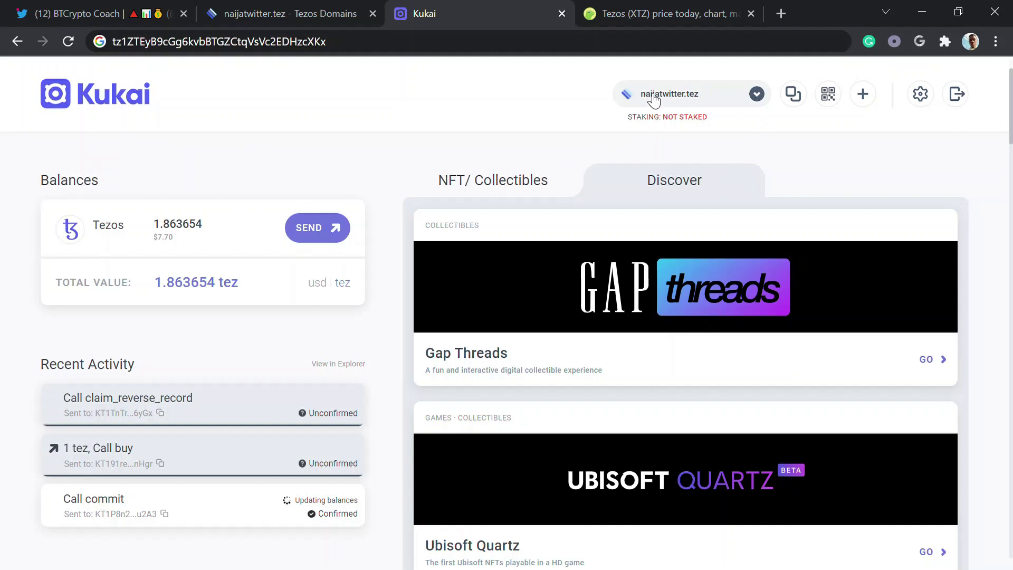
left_click_drag(640, 94, 704, 98)
left_click(703, 98)
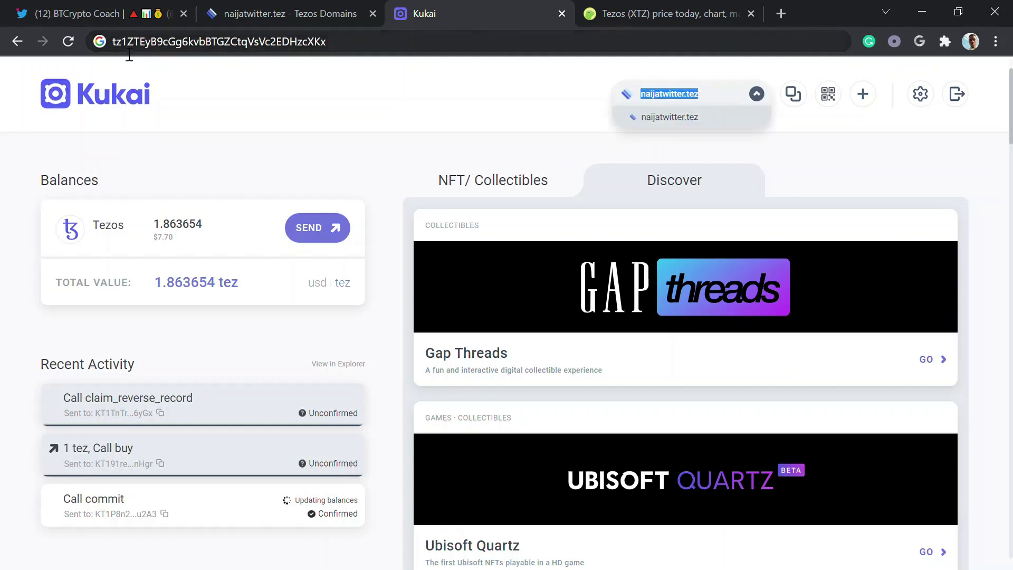
left_click(657, 99)
left_click(657, 99)
double_click(707, 100)
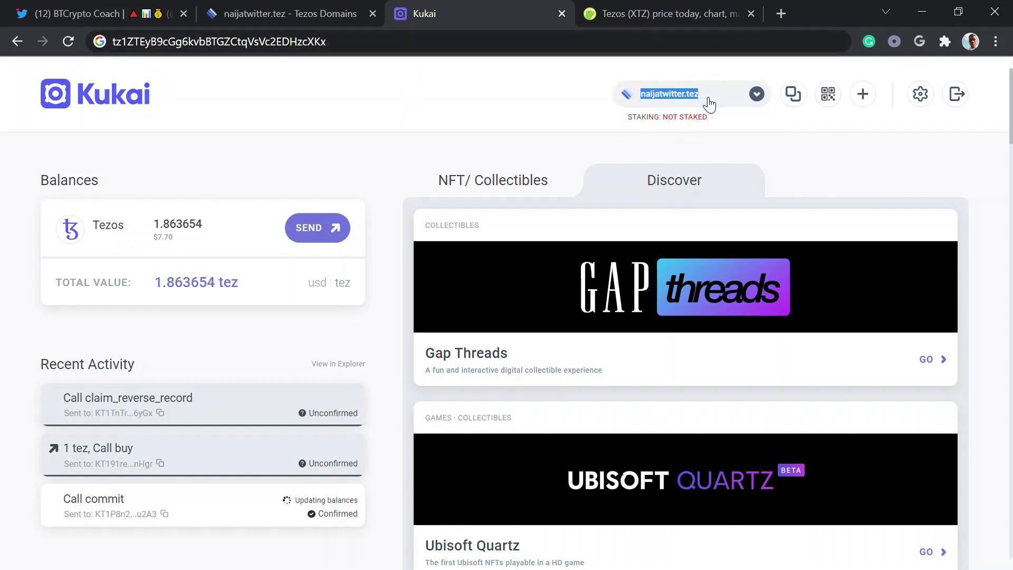
left_click(775, 146)
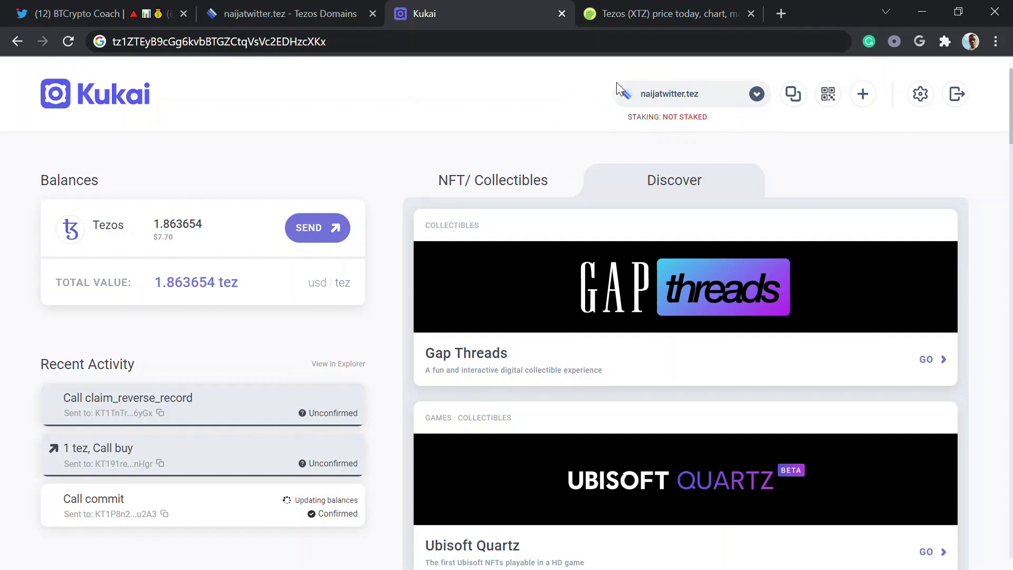
left_click_drag(646, 97, 719, 106)
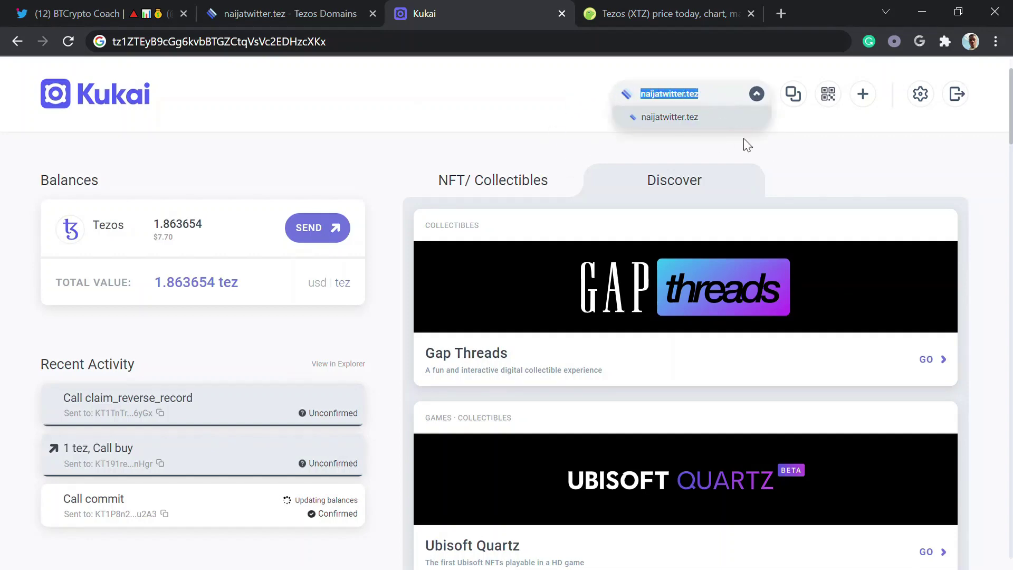
left_click(778, 165)
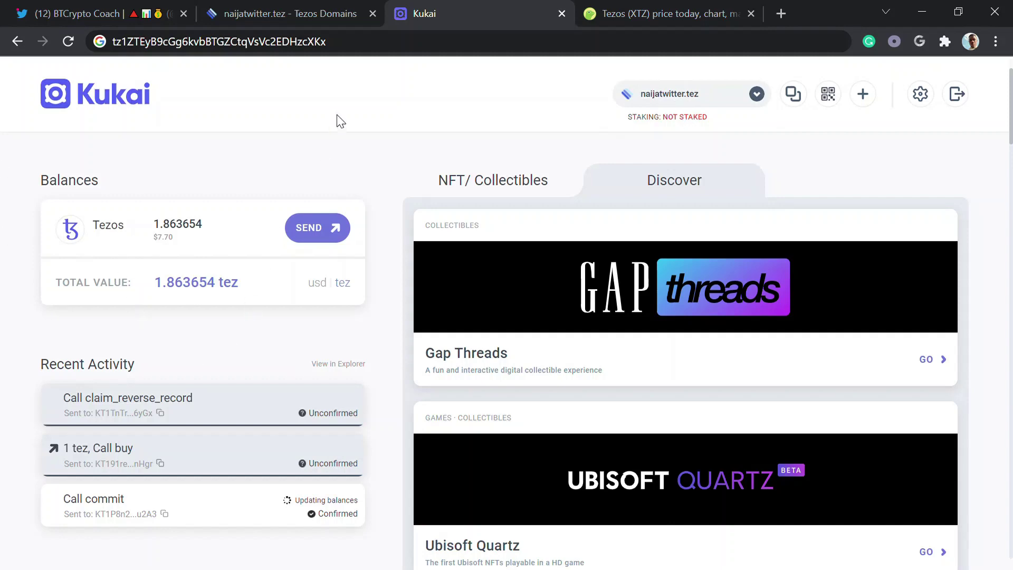
left_click(284, 15)
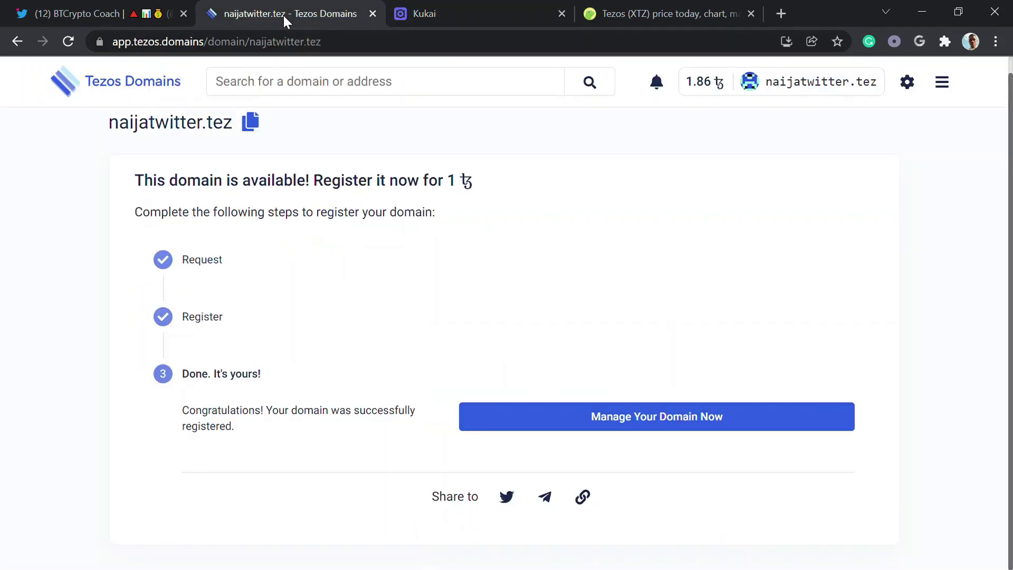
scroll(1010, 264, "up", 1)
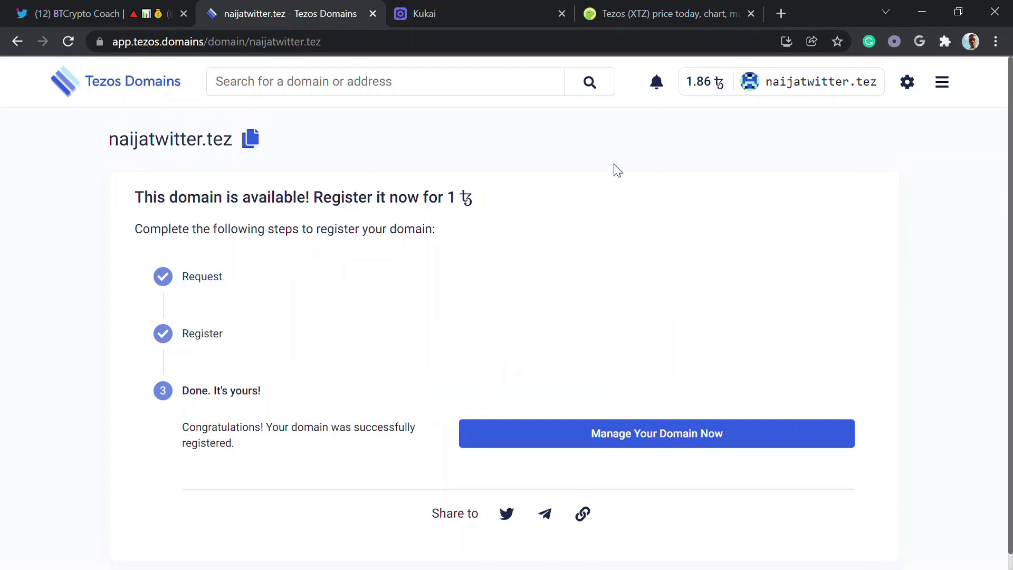
left_click(308, 87)
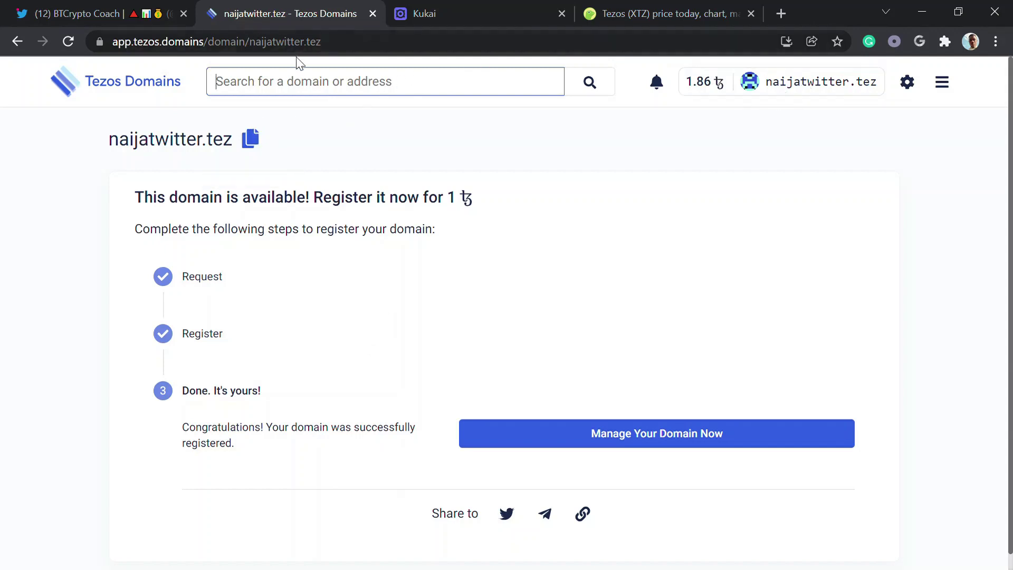
left_click(294, 88)
type("me")
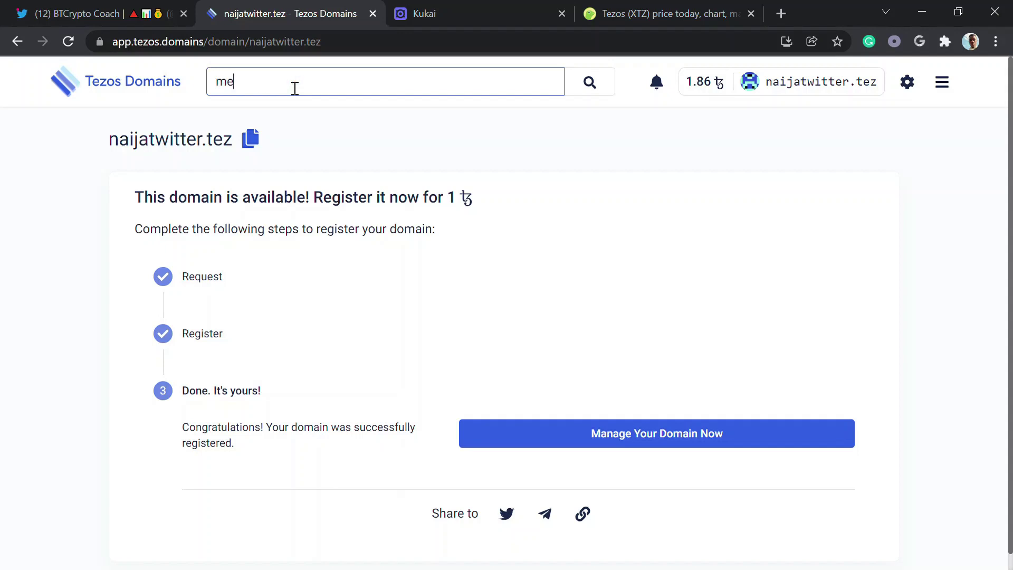
type("ssironaldo")
key("Return")
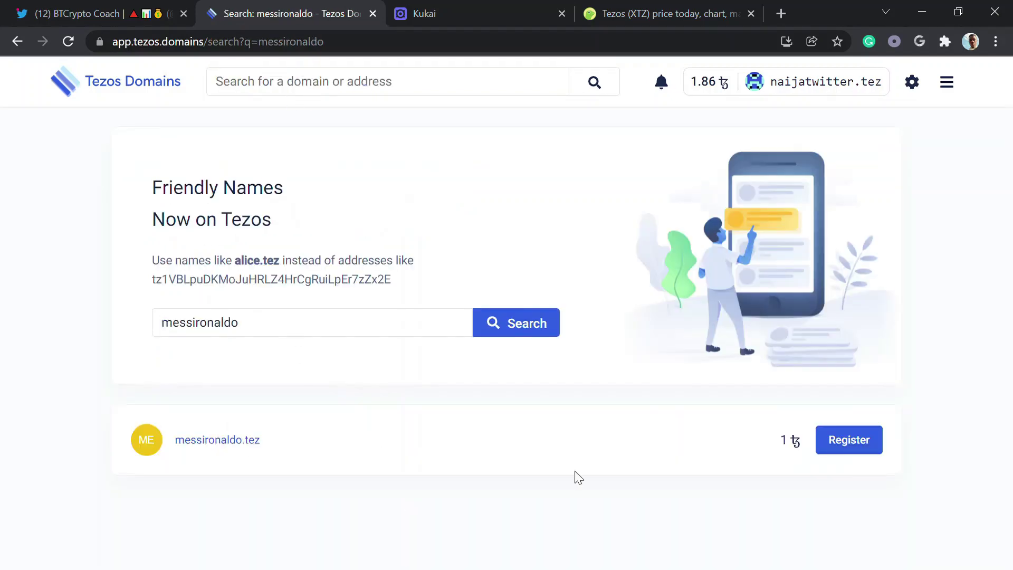
- Request registration of messironaldo.tez and confirm the commit operation in Kukai
left_click(858, 451)
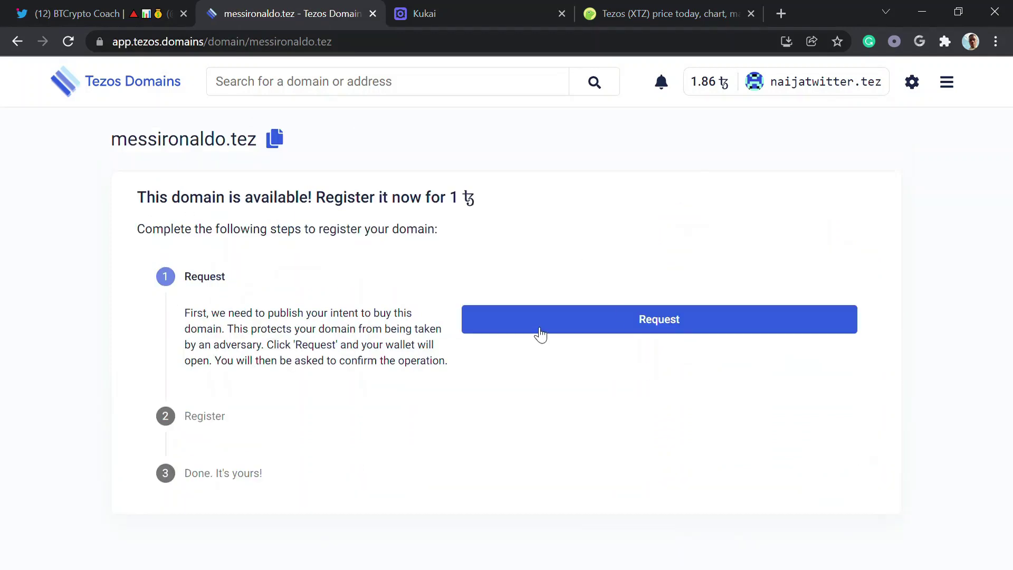
left_click(540, 333)
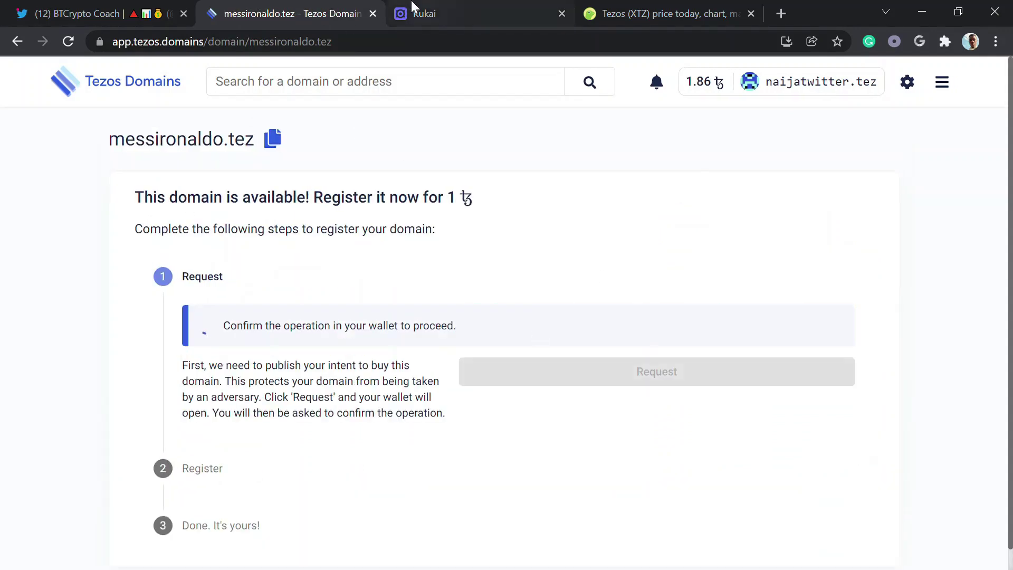
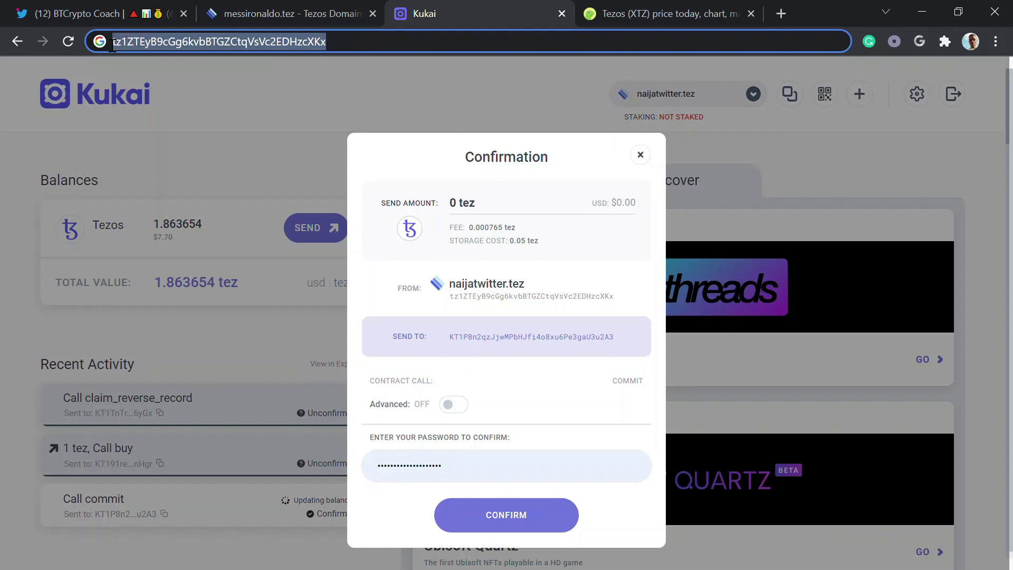
left_click(189, 40)
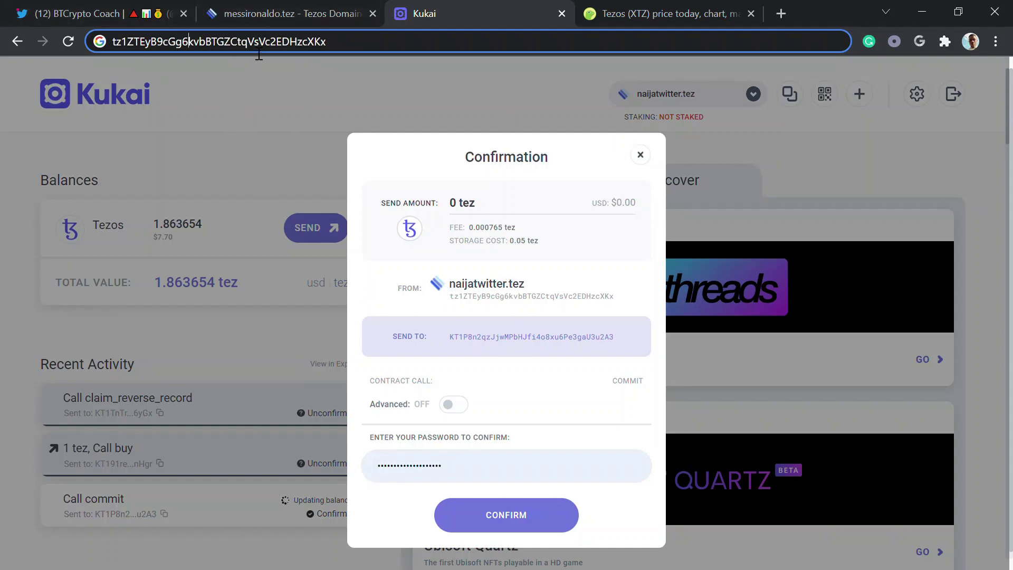
left_click(500, 520)
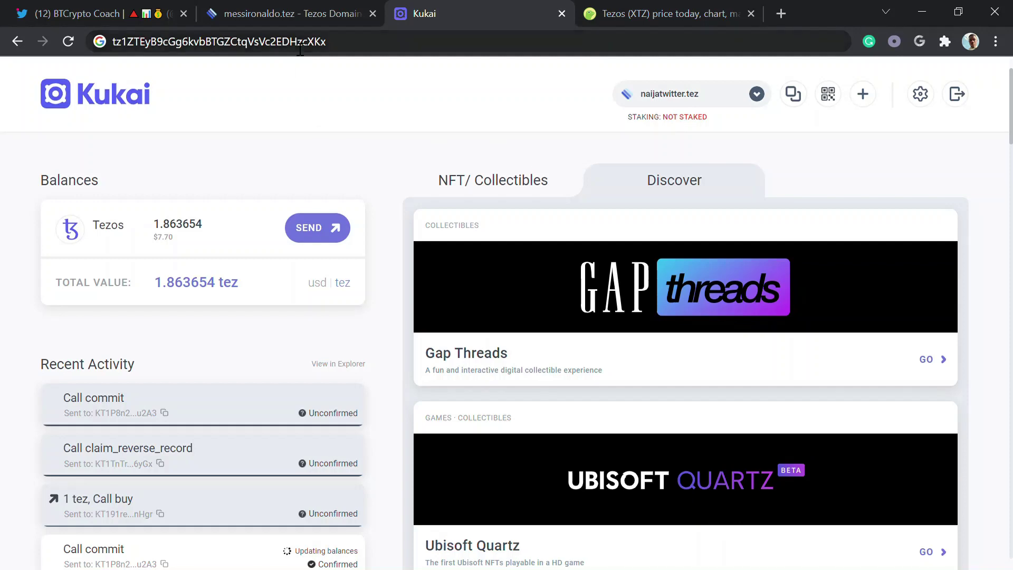
- Check the progress of the messironaldo.tez request in Tezos Domains and in Kukai's recent activity
left_click(289, 9)
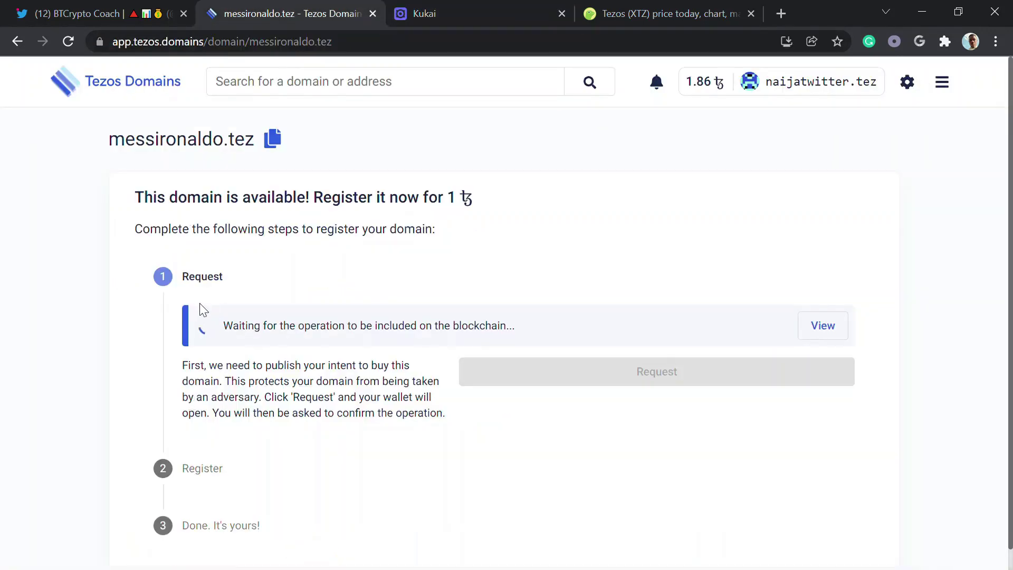
left_click(469, 15)
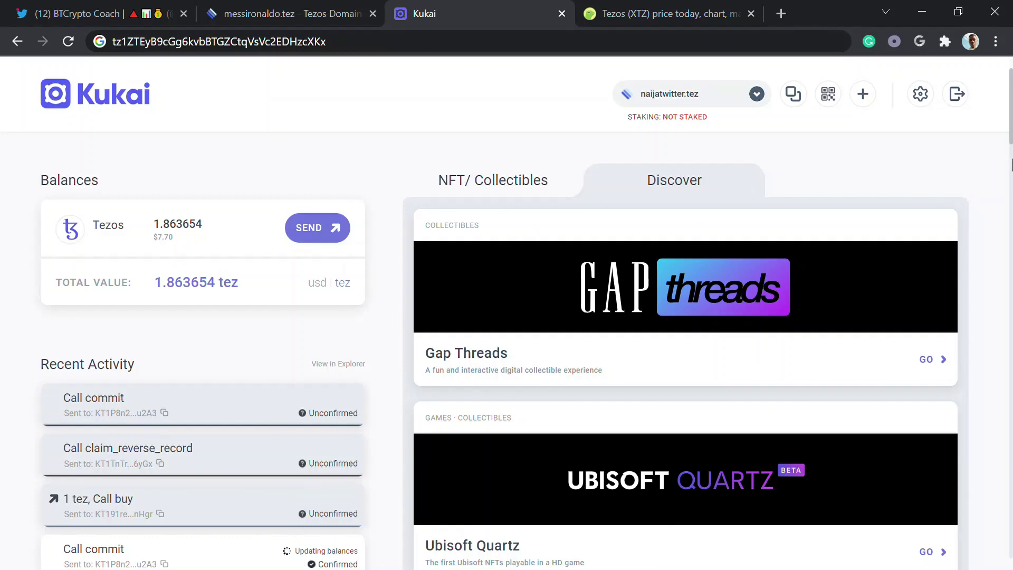
scroll(1012, 165, "down", 10)
scroll(1011, 113, "up", 7)
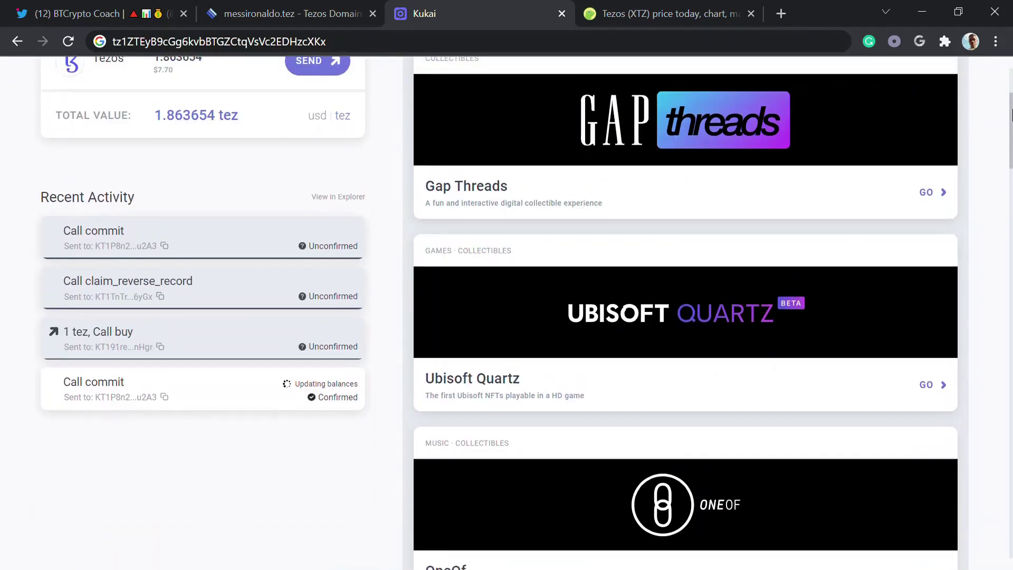
scroll(1011, 111, "up", 2)
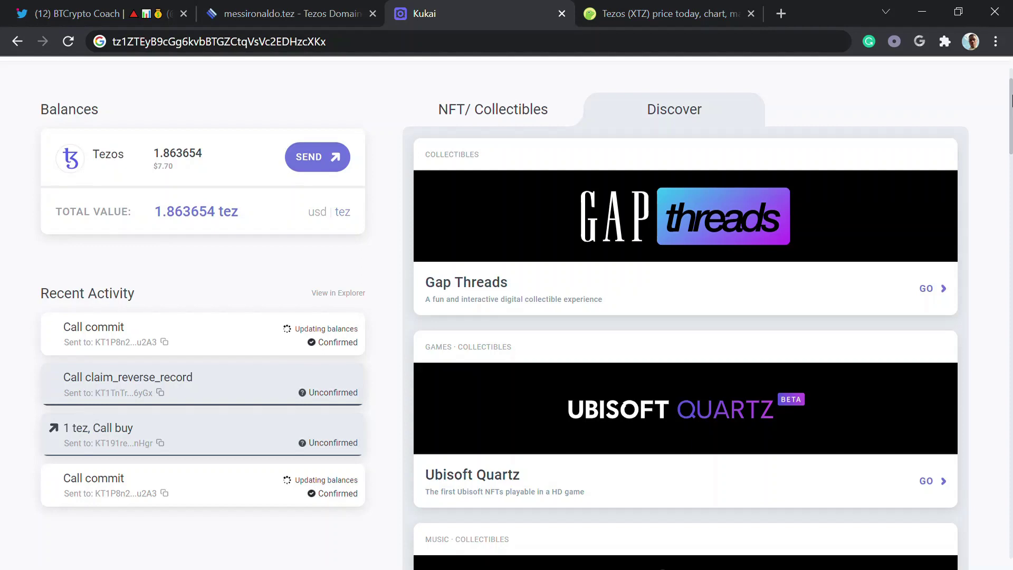
left_click_drag(1011, 103, 1011, 93)
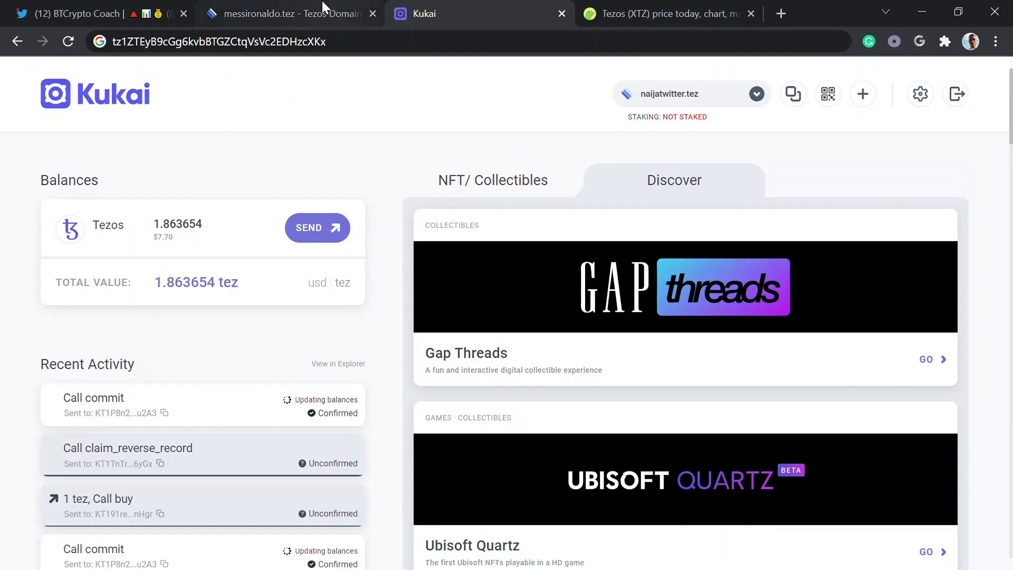
left_click(304, 6)
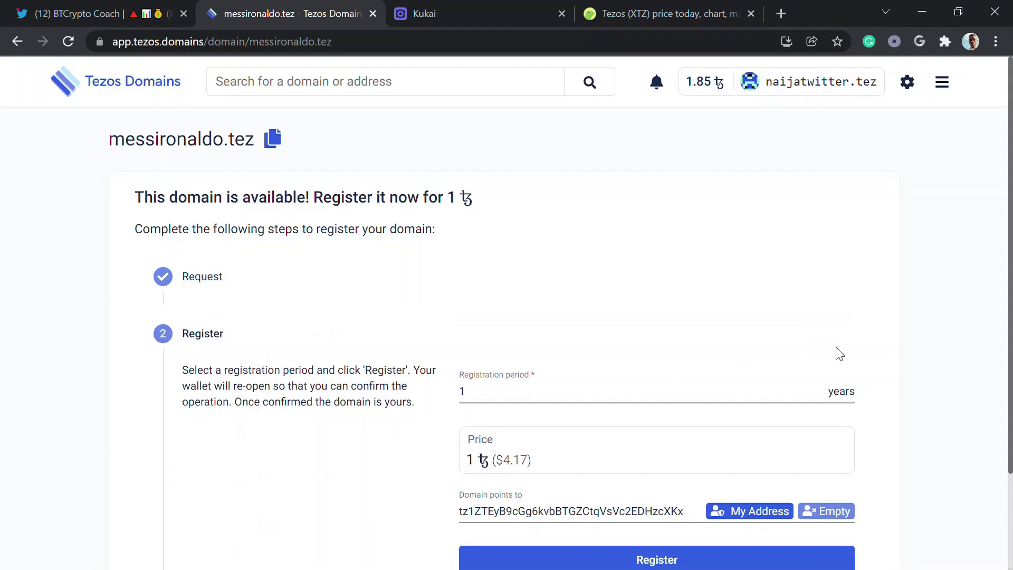
- Try registration periods of 10, 100 and 600 years for messironaldo.tez to compare prices
scroll(1011, 330, "down", 2)
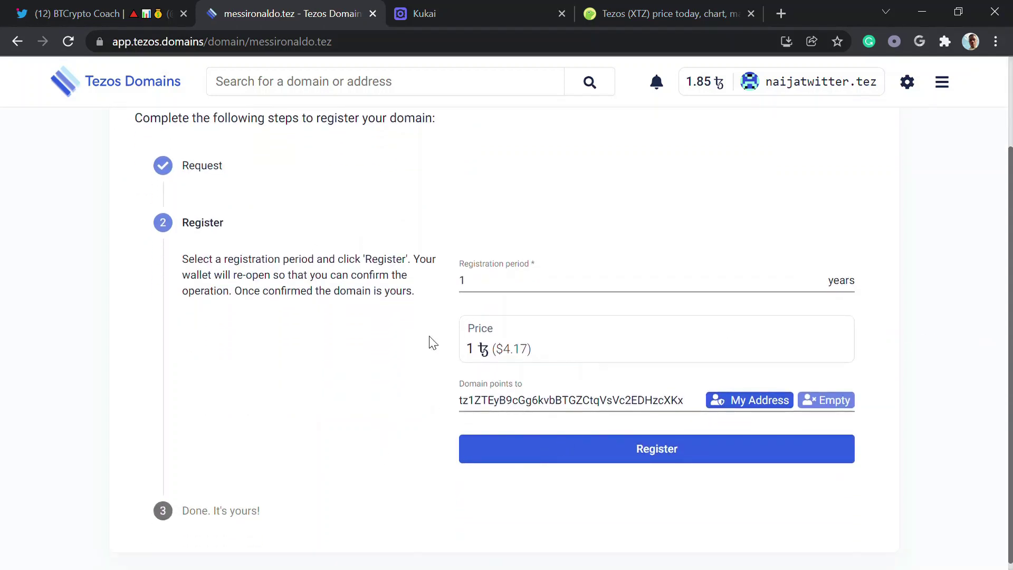
left_click(535, 291)
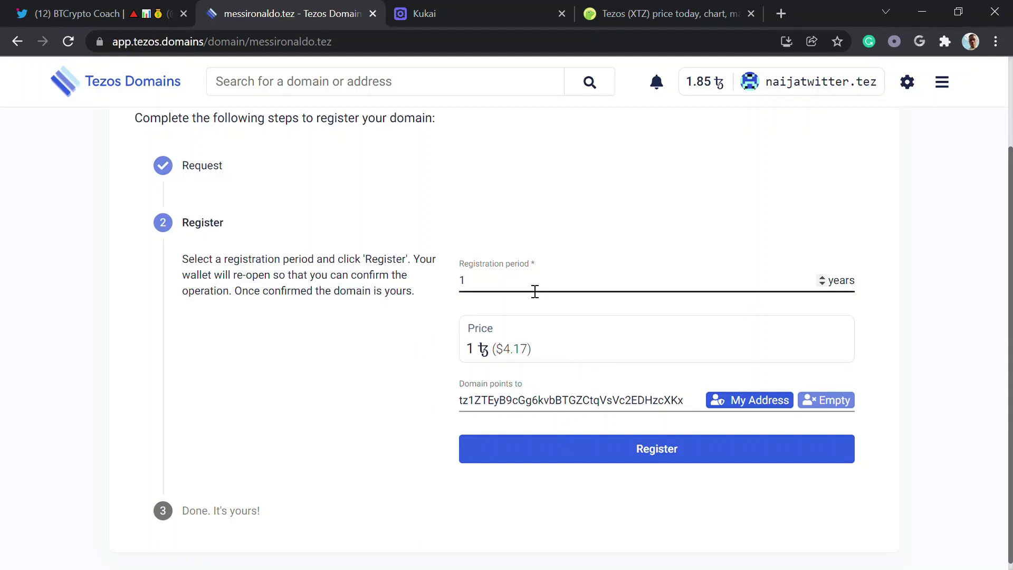
type("0")
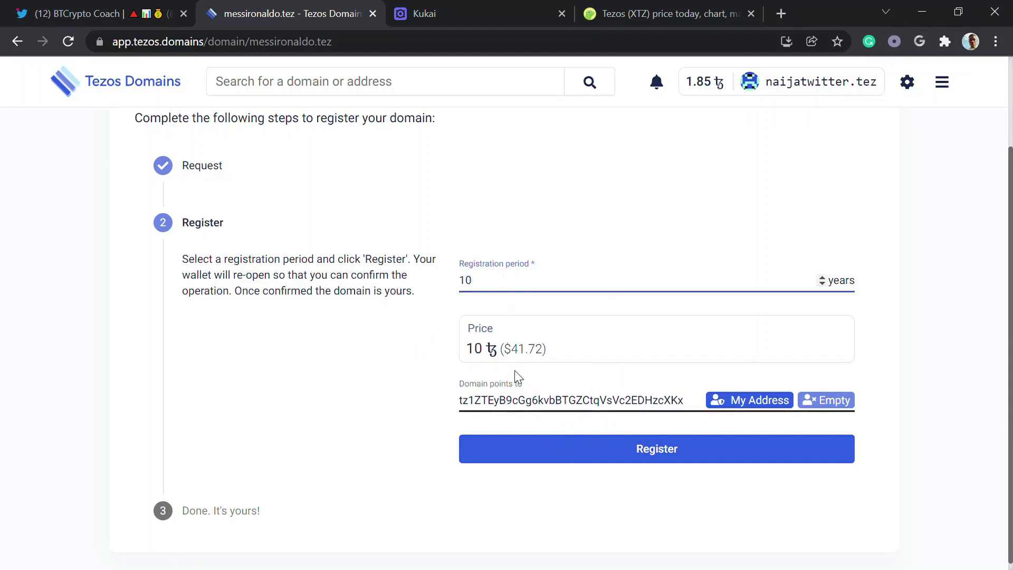
type("0")
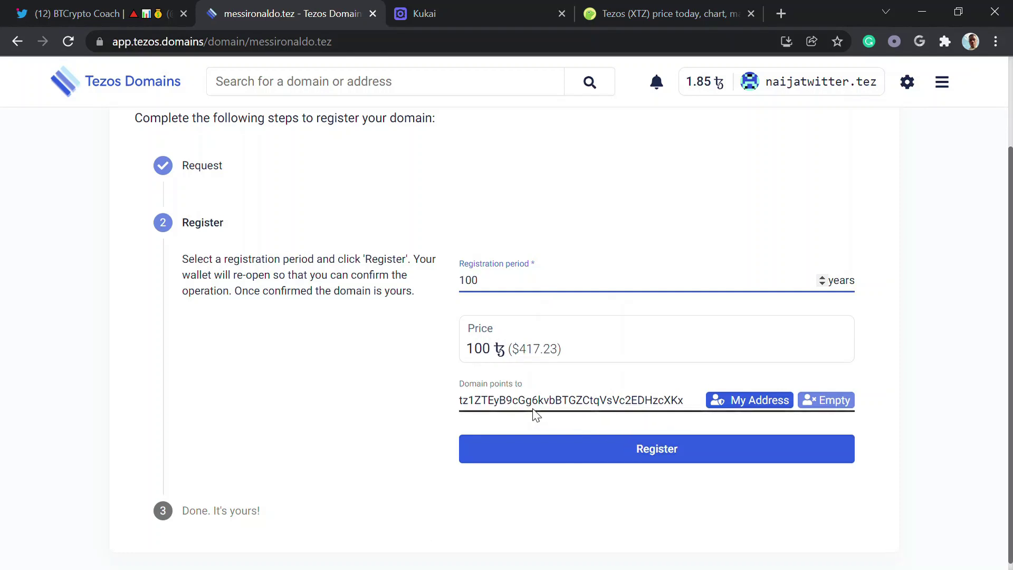
key("BackSpace")
type("6")
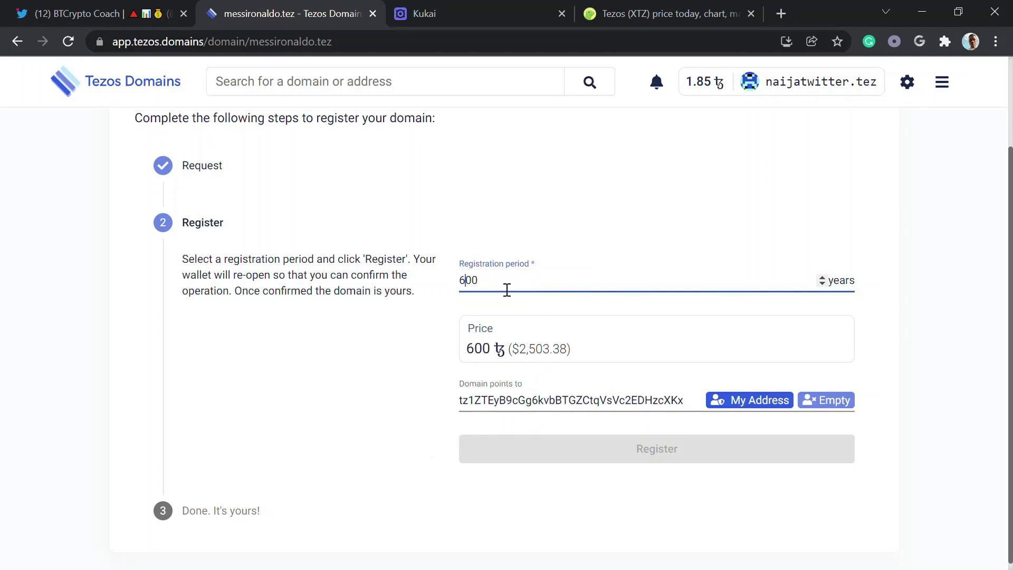
- Set the registration period to 1 year and submit the registration of messironaldo.tez
key("BackSpace")
key("BackSpace")
key("BackSpace")
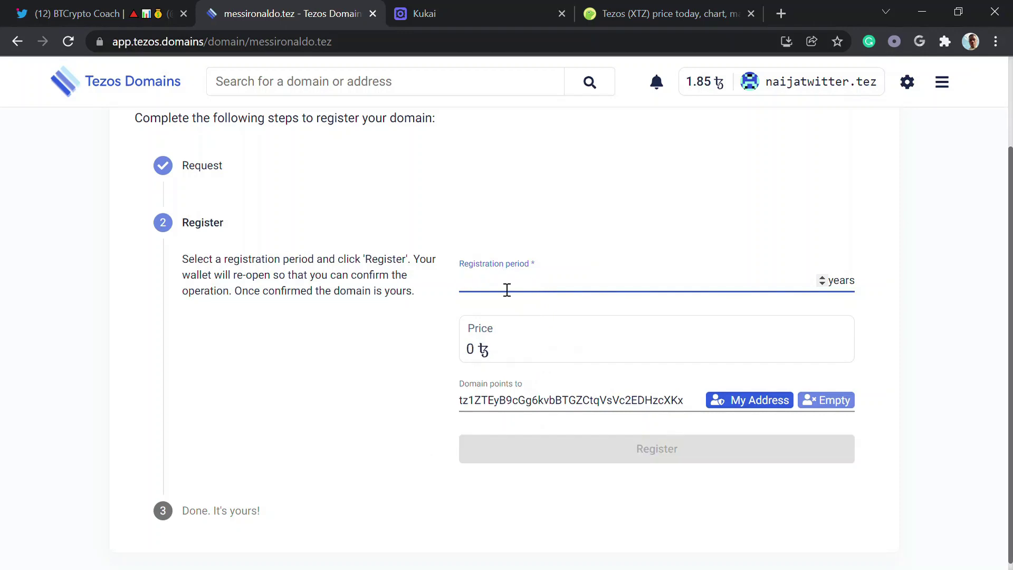
type("1")
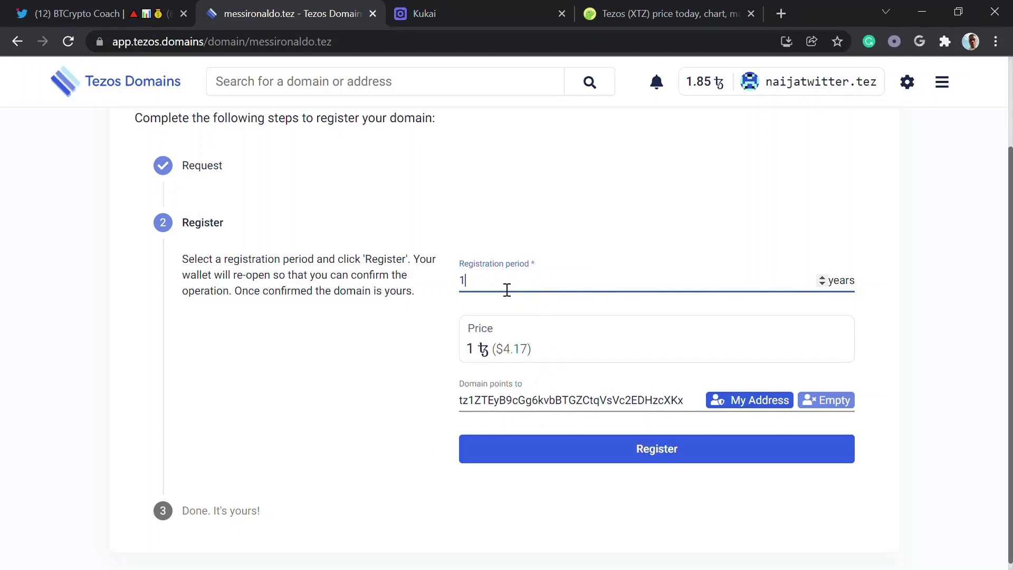
left_click(630, 447)
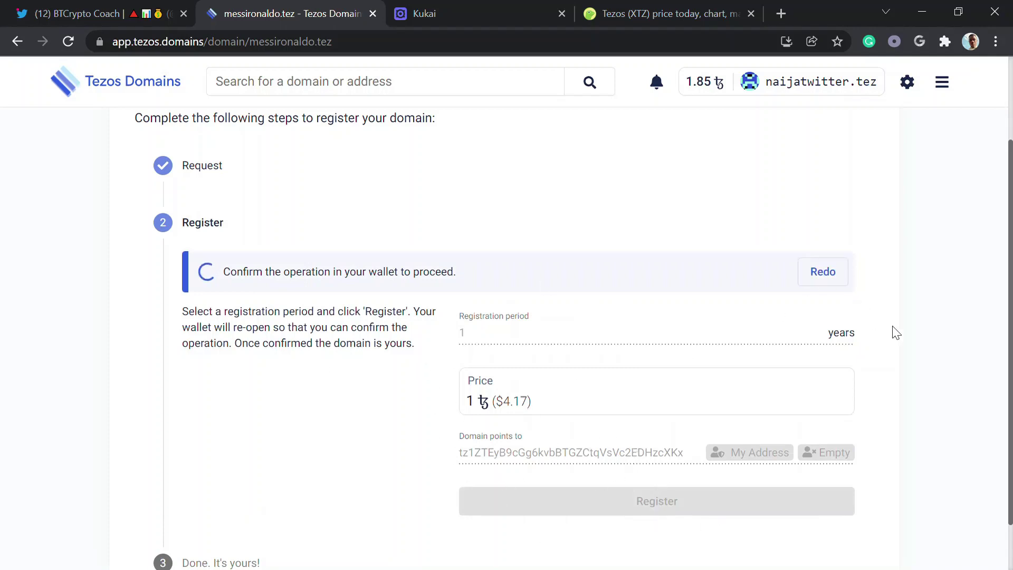
- Look for the registration's confirmation request in Kukai, including its account selector, and check the registration status in Tezos Domains
scroll(1010, 335, "up", 2)
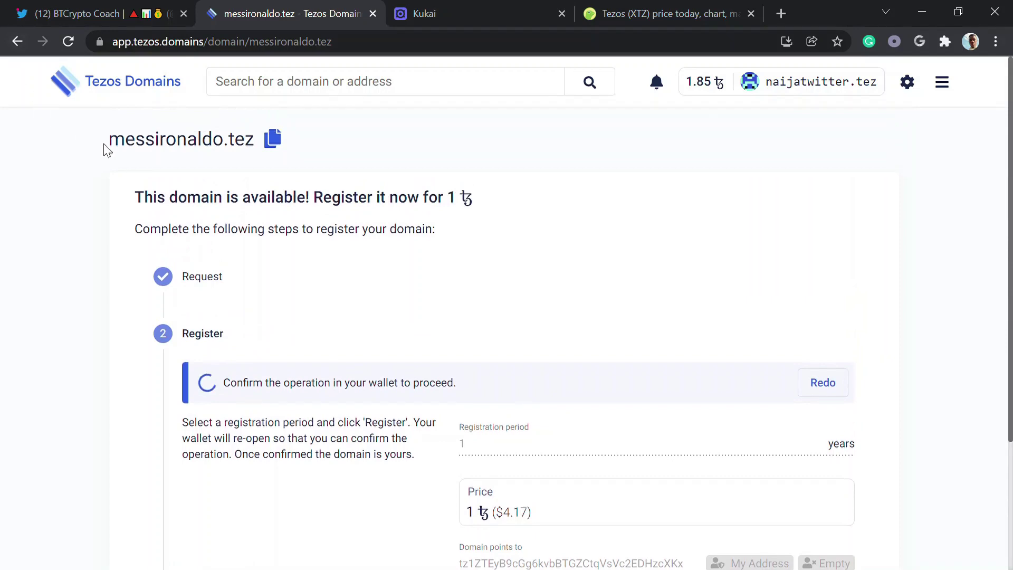
left_click(452, 7)
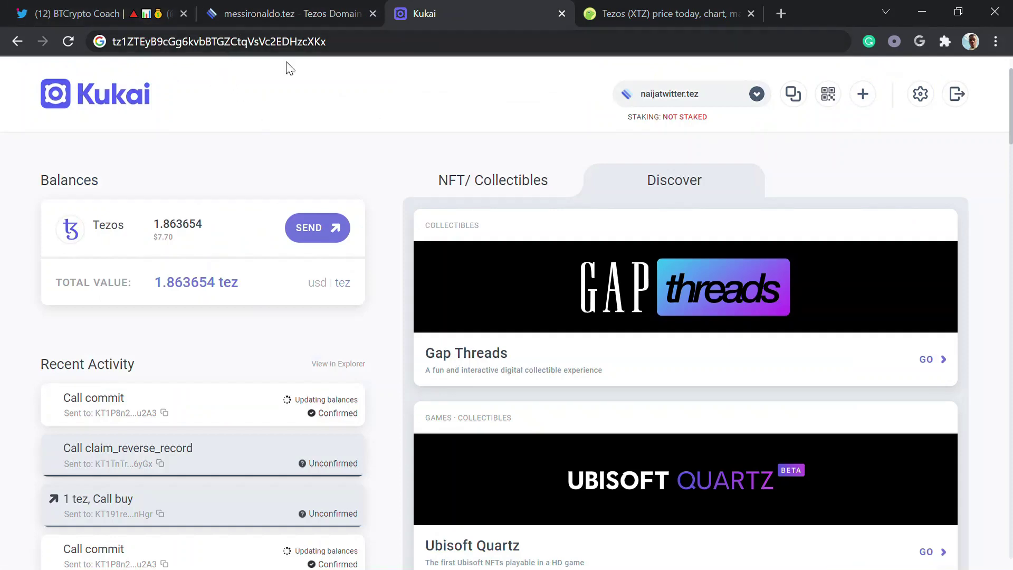
left_click(217, 7)
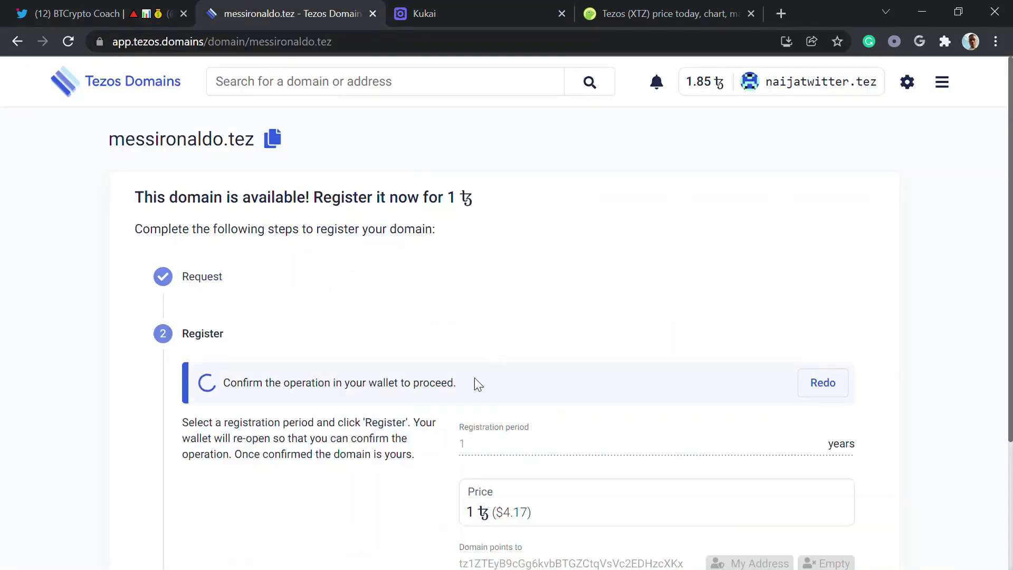
scroll(1010, 245, "down", 3)
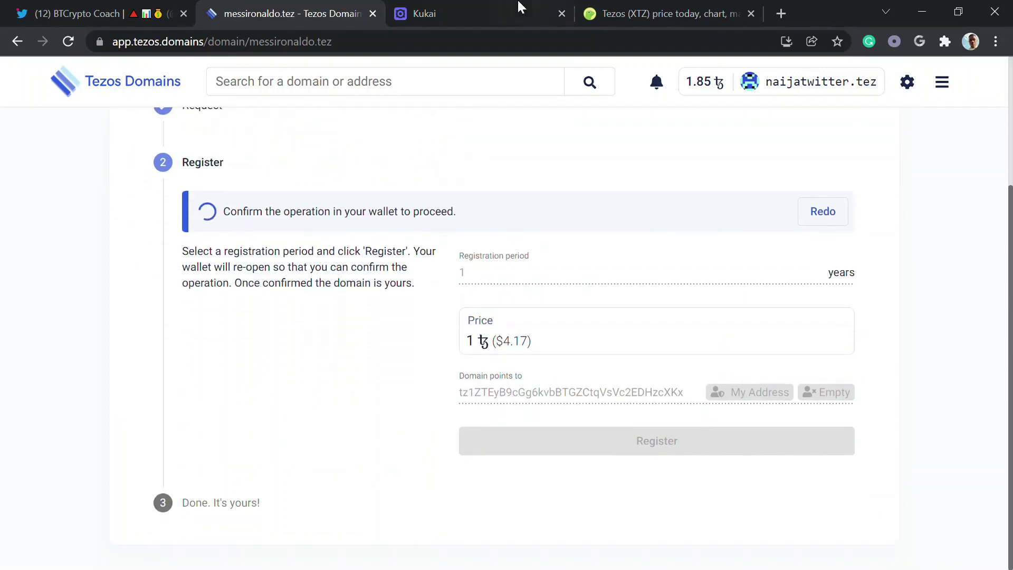
left_click(475, 10)
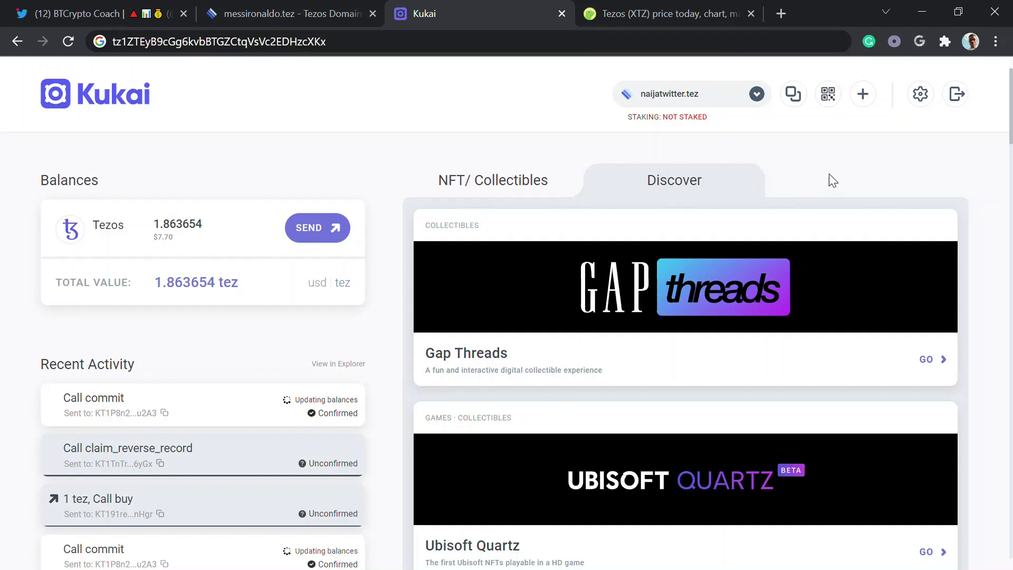
left_click(757, 95)
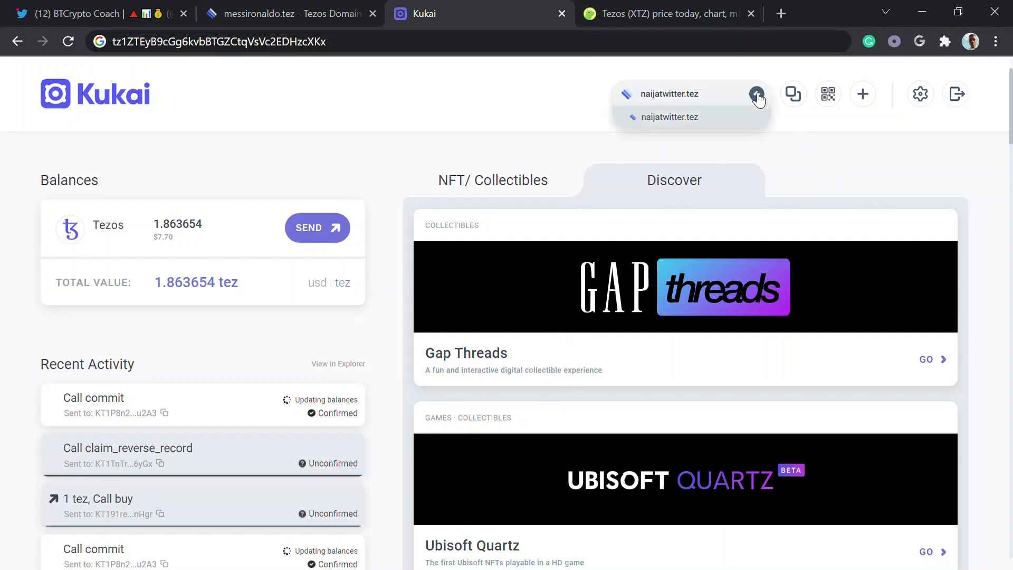
left_click(786, 150)
left_click(262, 7)
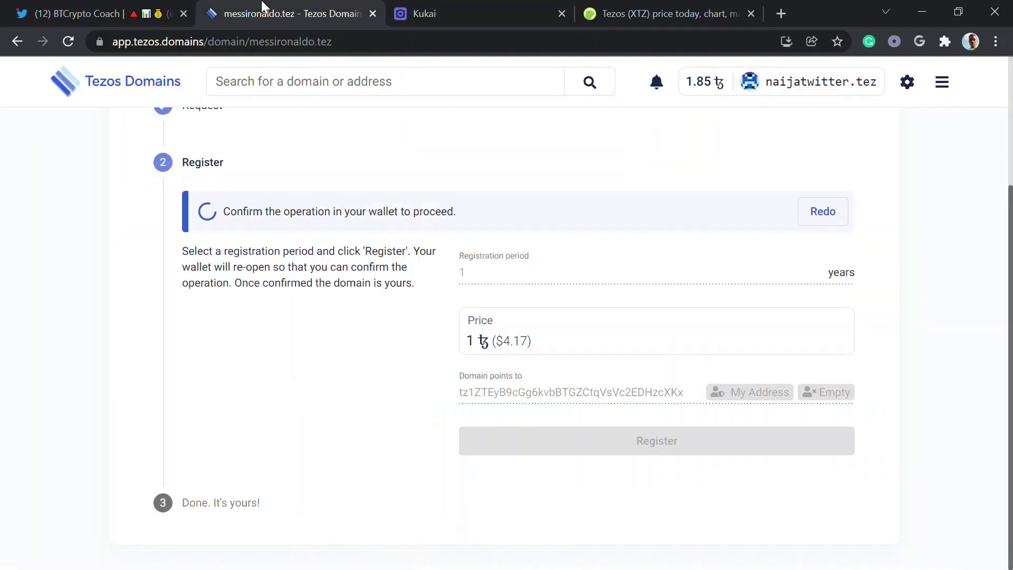
left_click(430, 7)
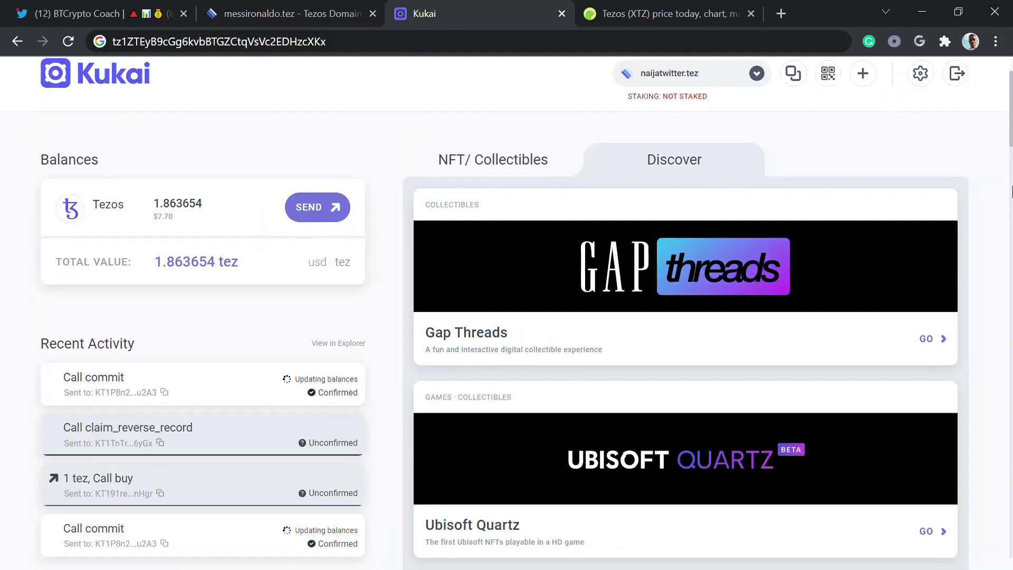
left_click(1011, 205)
left_click_drag(1011, 191, 1011, 84)
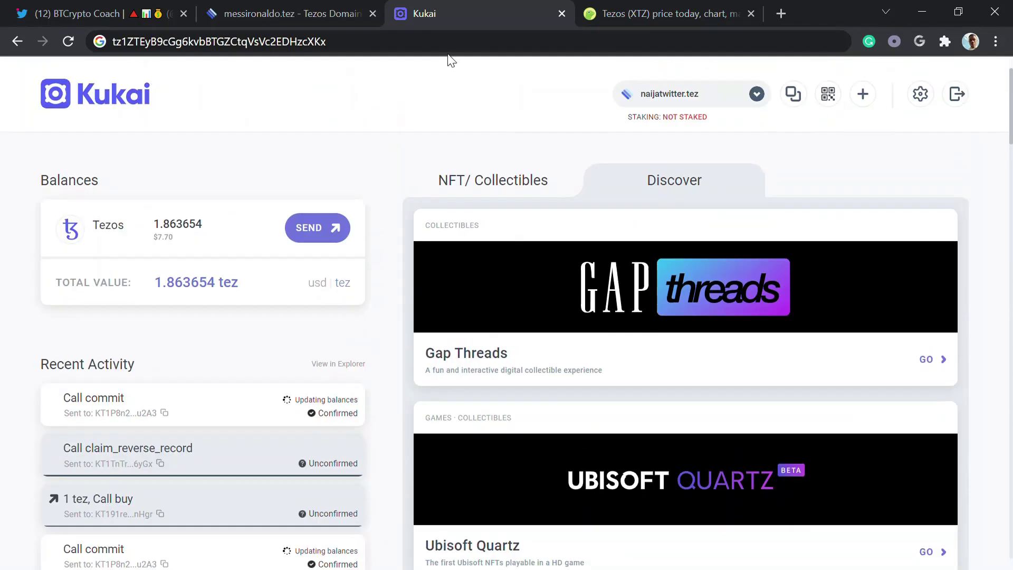
left_click(265, 2)
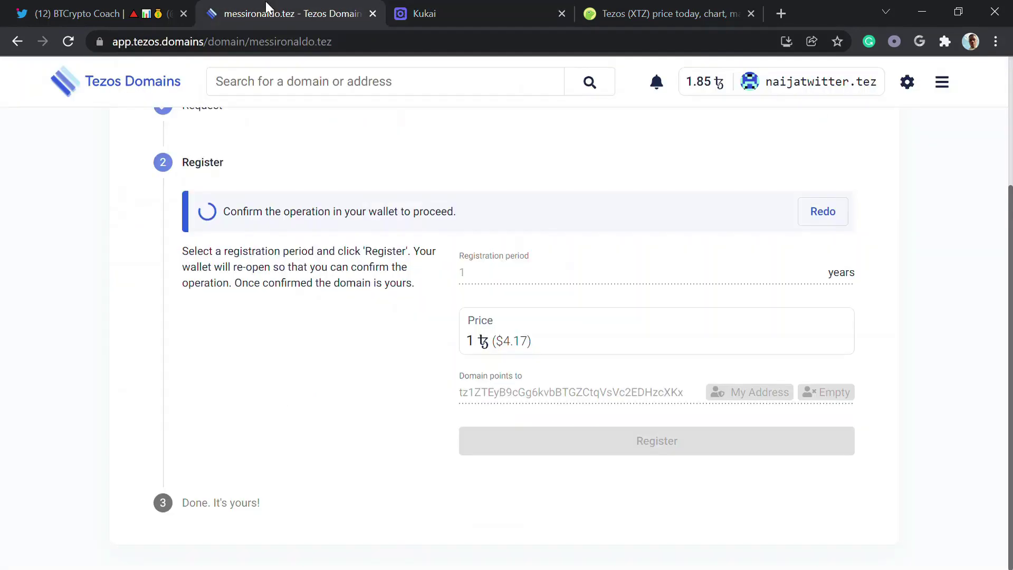
- Redo the pending messironaldo.tez registration, look for leftover requests in Kukai, and resubmit the 1-year registration in Tezos Domains
left_click(822, 221)
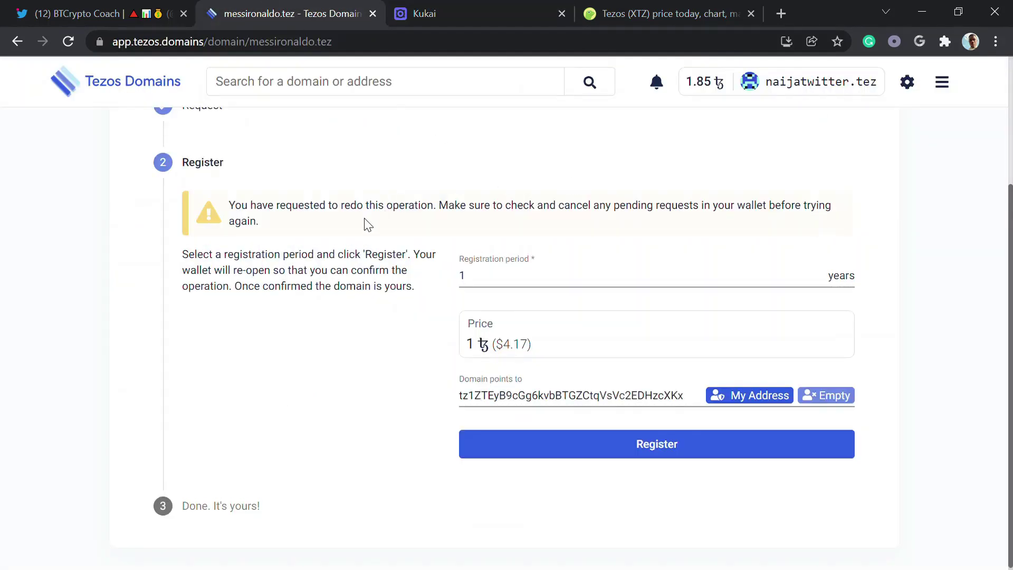
left_click(439, 1)
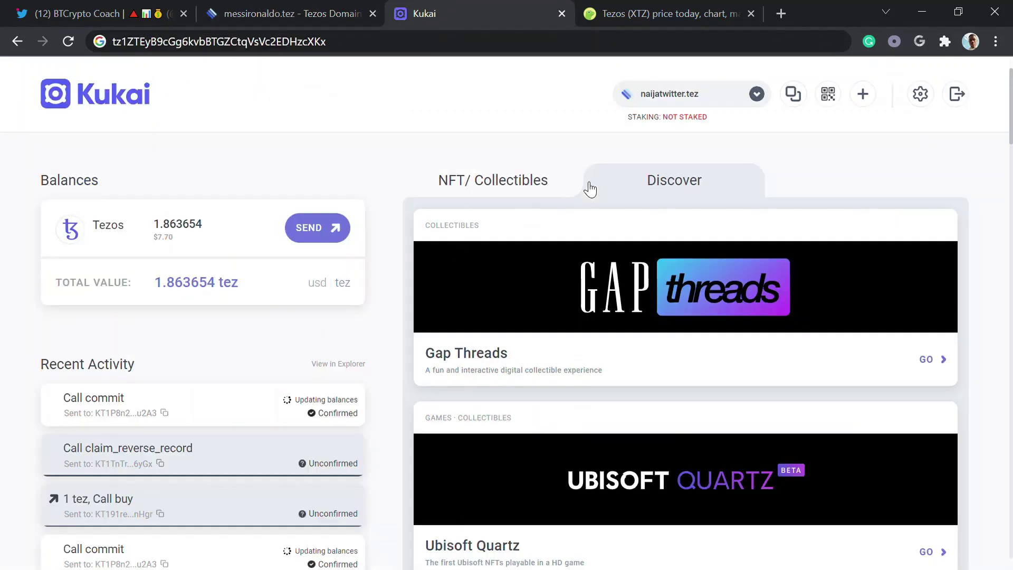
scroll(1011, 198, "down", 8)
scroll(1011, 82, "up", 8)
left_click(297, 3)
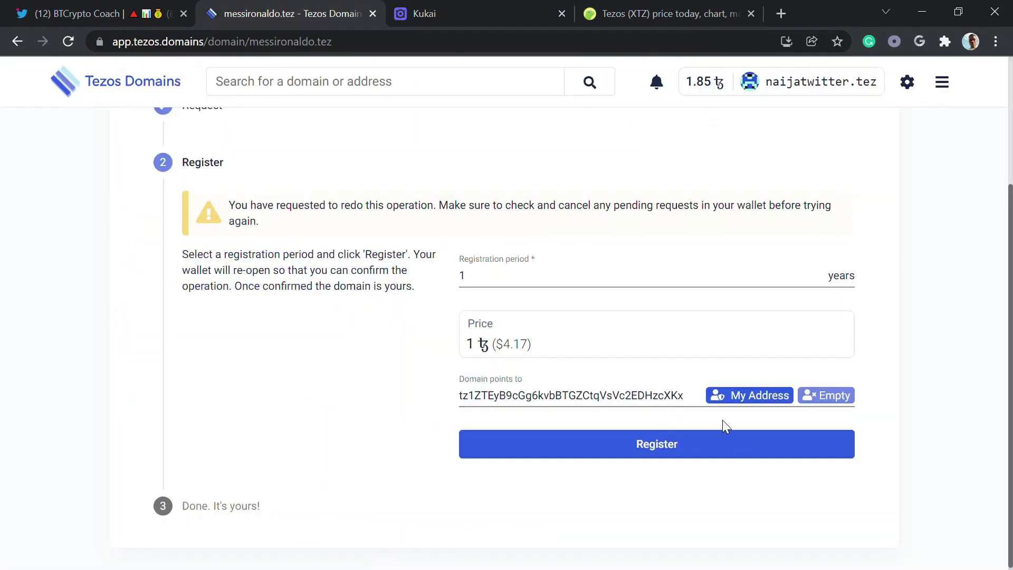
left_click(710, 455)
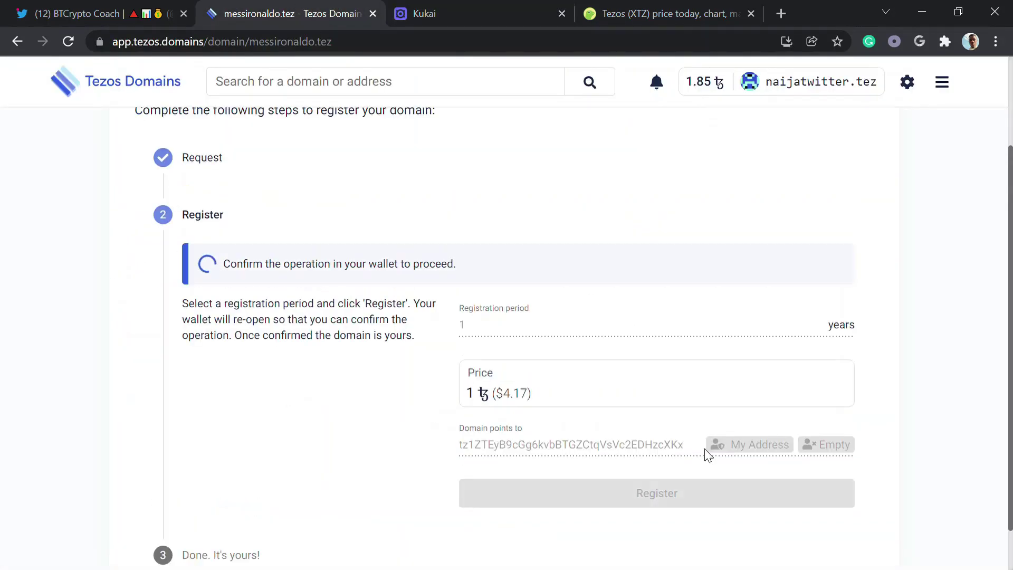
- Switch to Kukai and confirm the 1 tez buy operation by entering the wallet password
left_click(473, 7)
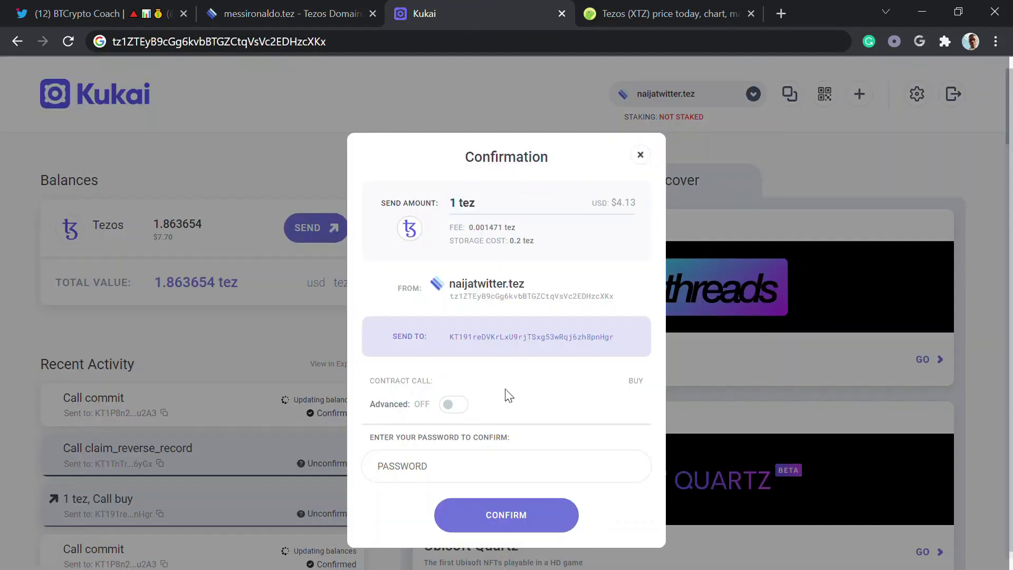
key("ctrl+v")
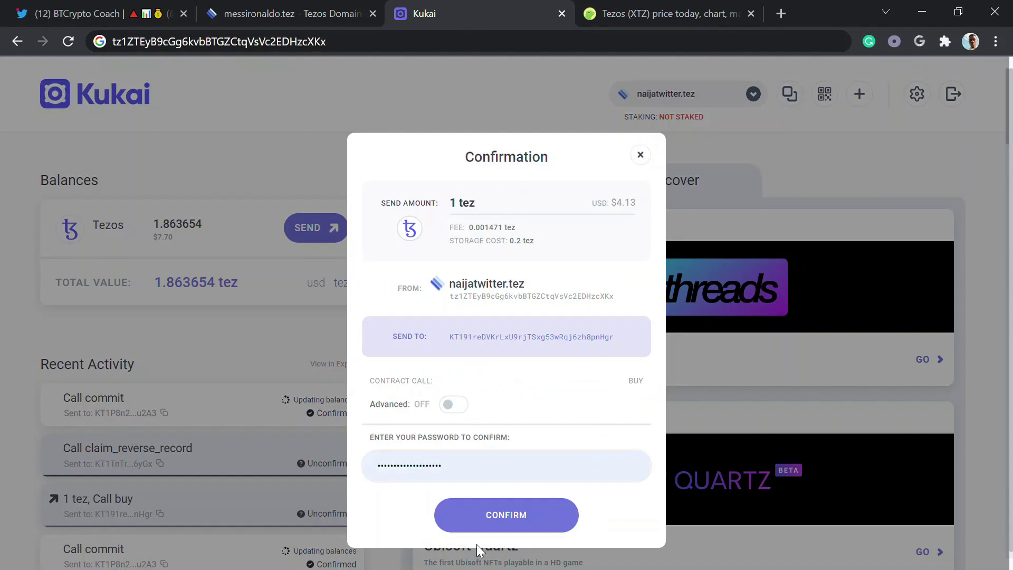
left_click(508, 525)
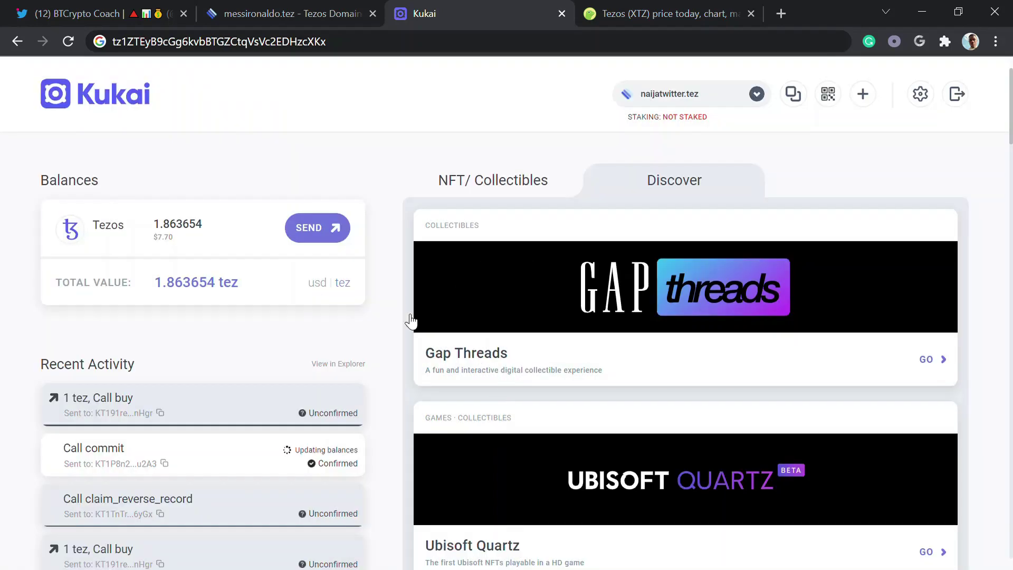
left_click(219, 11)
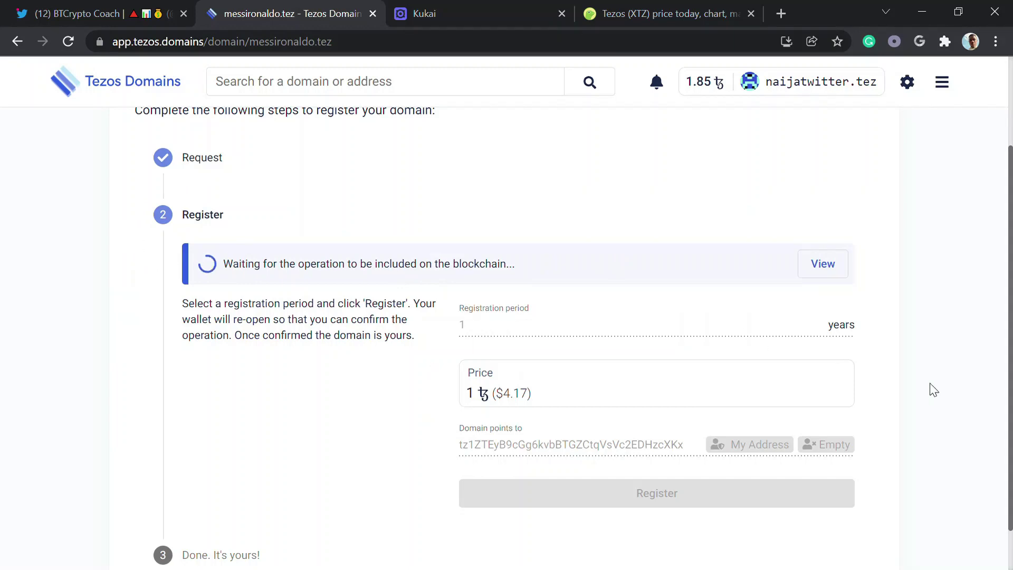
scroll(1010, 335, "down", 1)
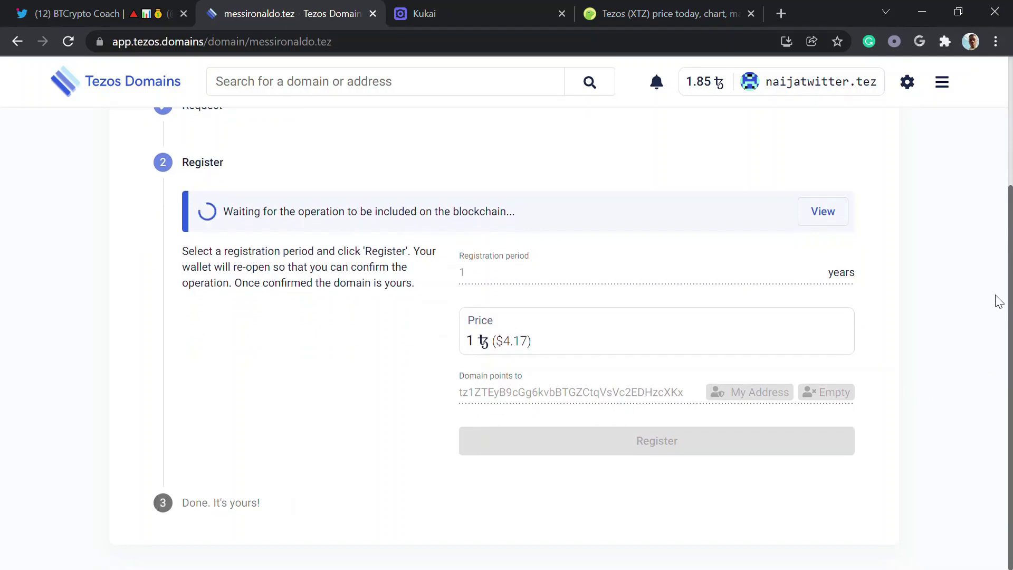
scroll(1000, 296, "up", 3)
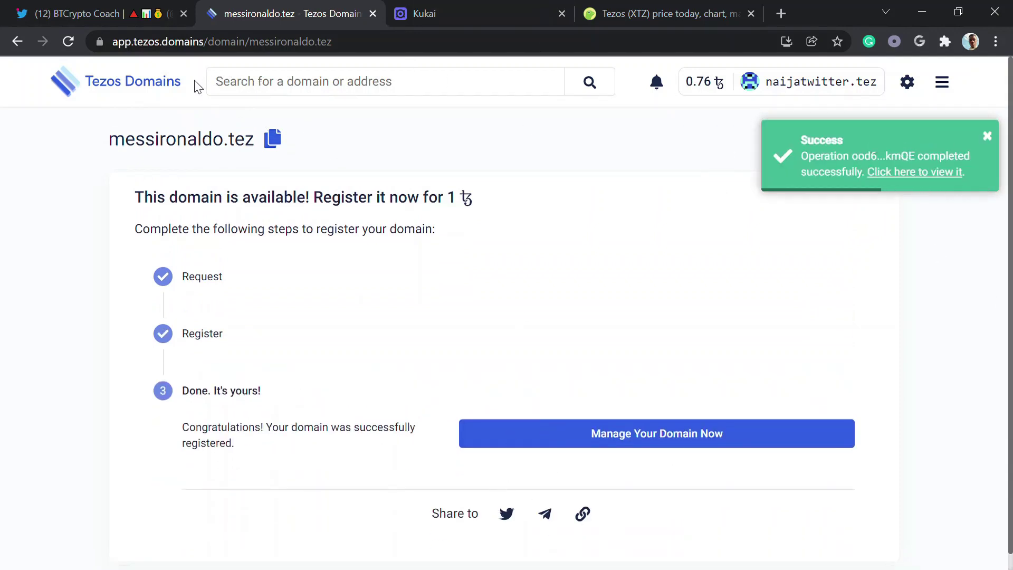
left_click(488, 6)
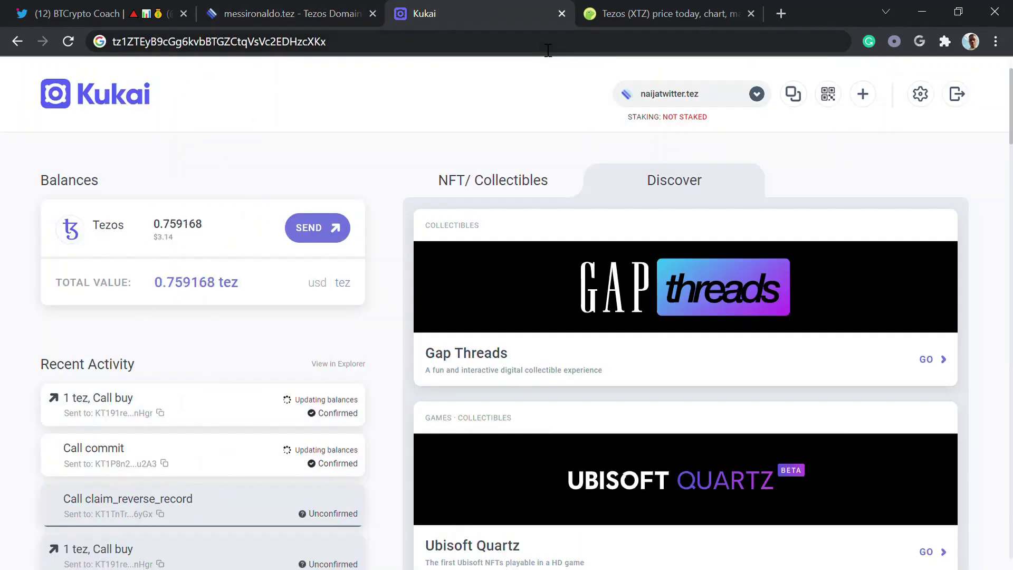
left_click(769, 99)
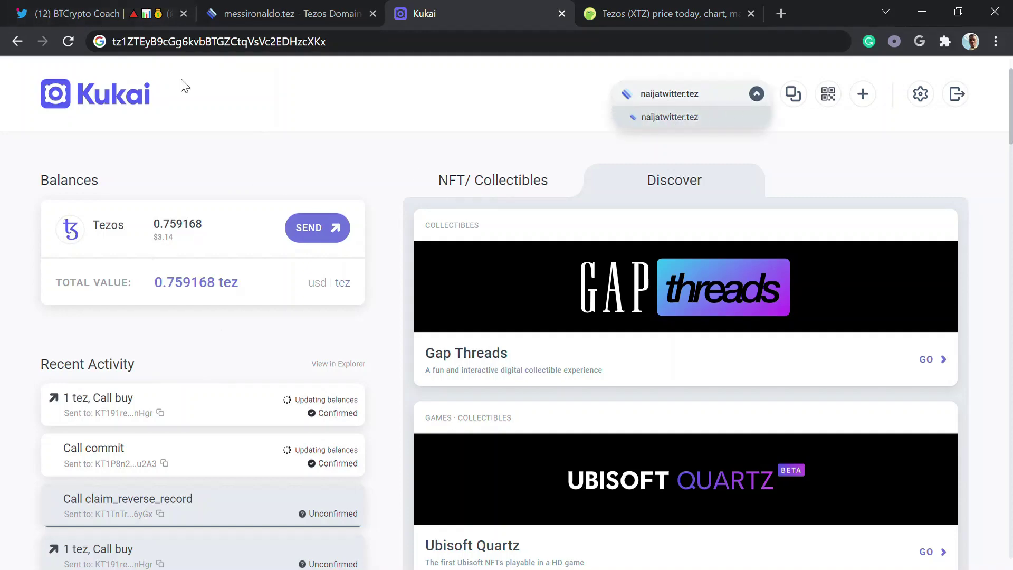
left_click(315, 8)
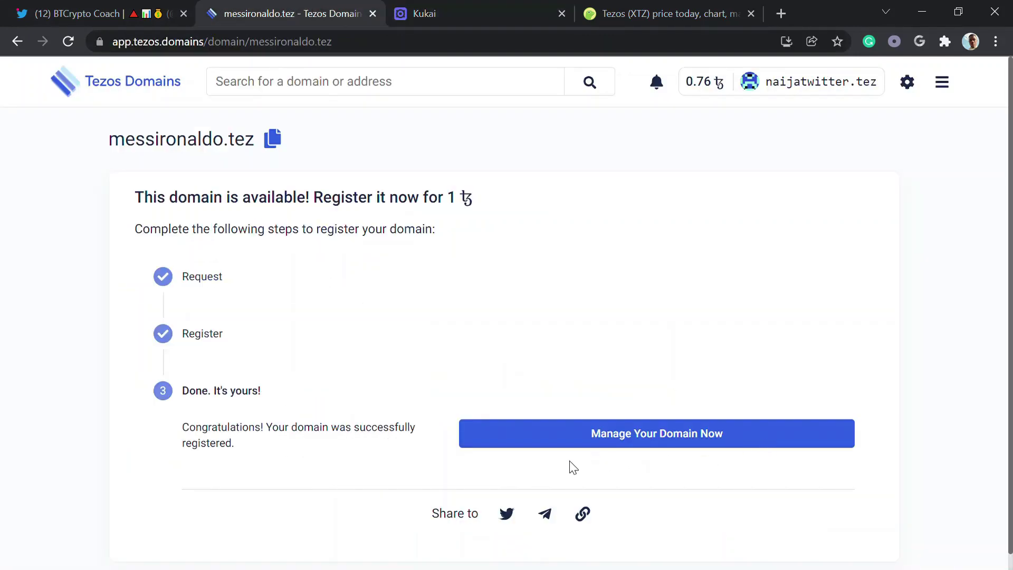
- Open the TzStats block explorer at tzstats.com in place of the CoinGecko Tezos page
left_click(642, 7)
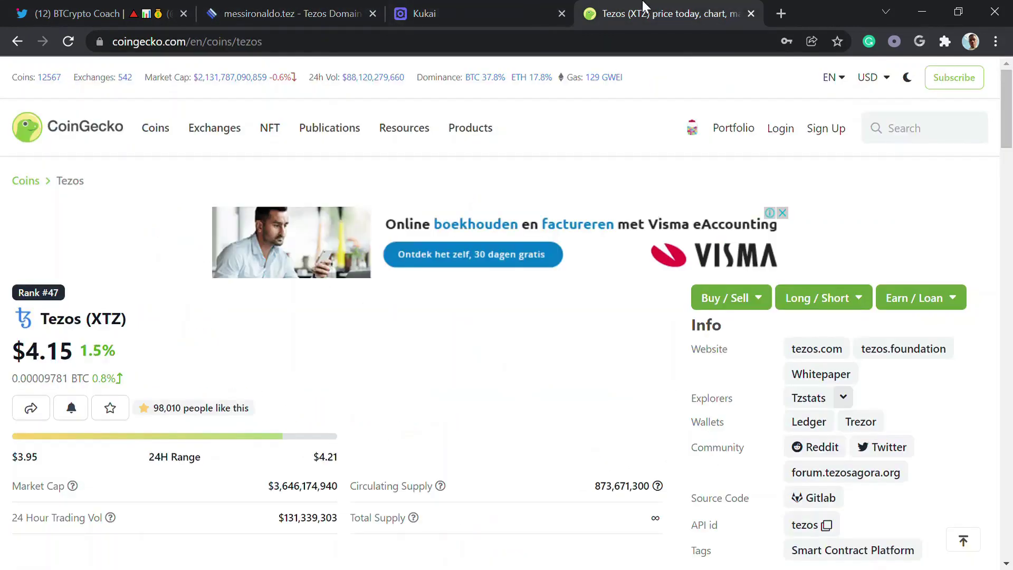
left_click(604, 52)
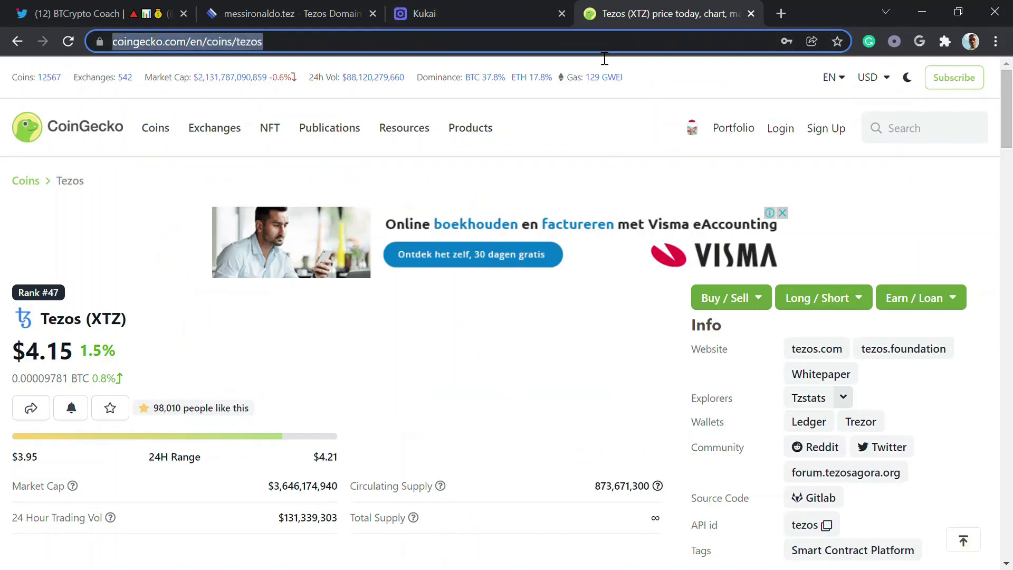
type("tz")
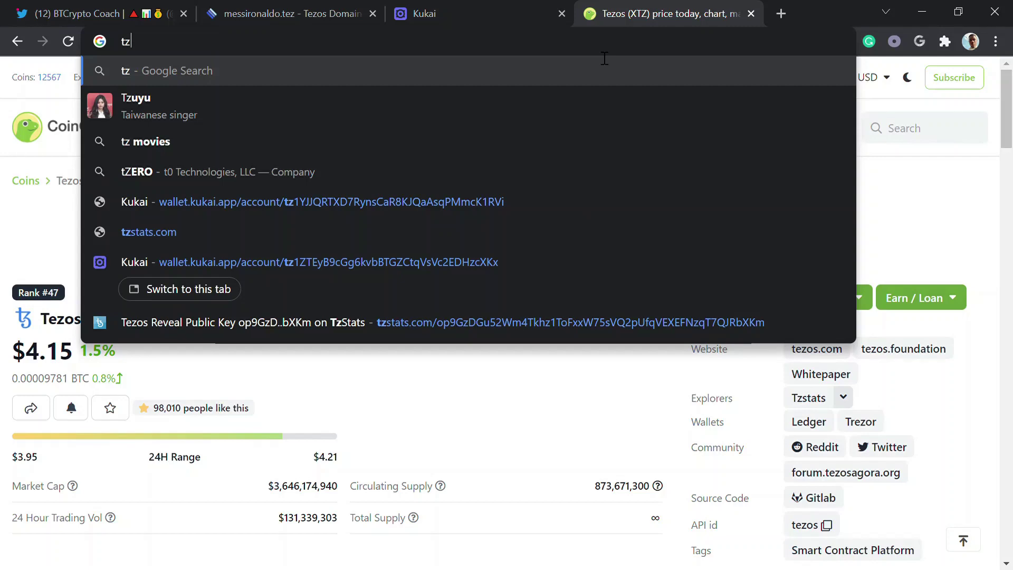
key("Up")
key("Up")
key("Up")
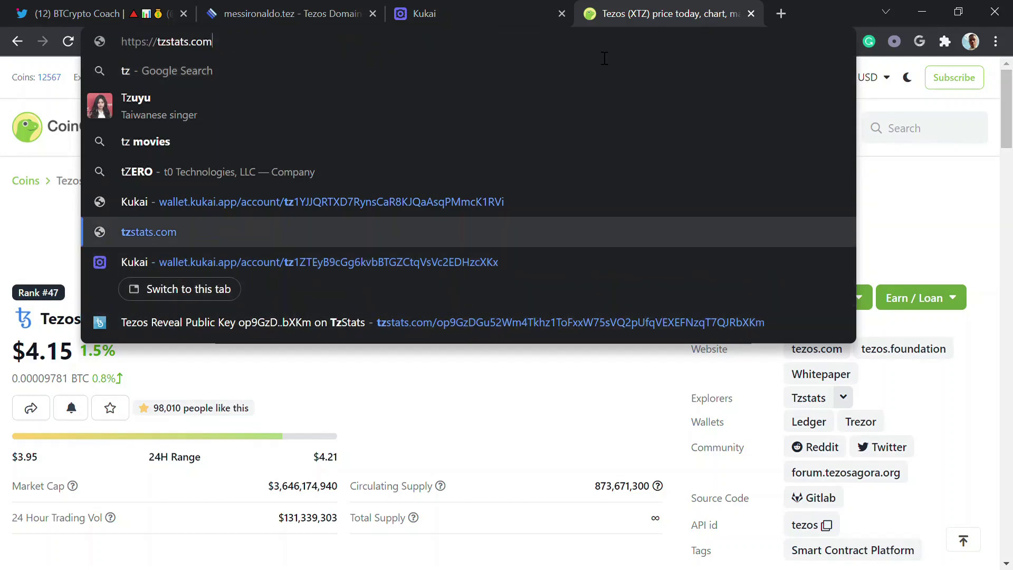
key("Return")
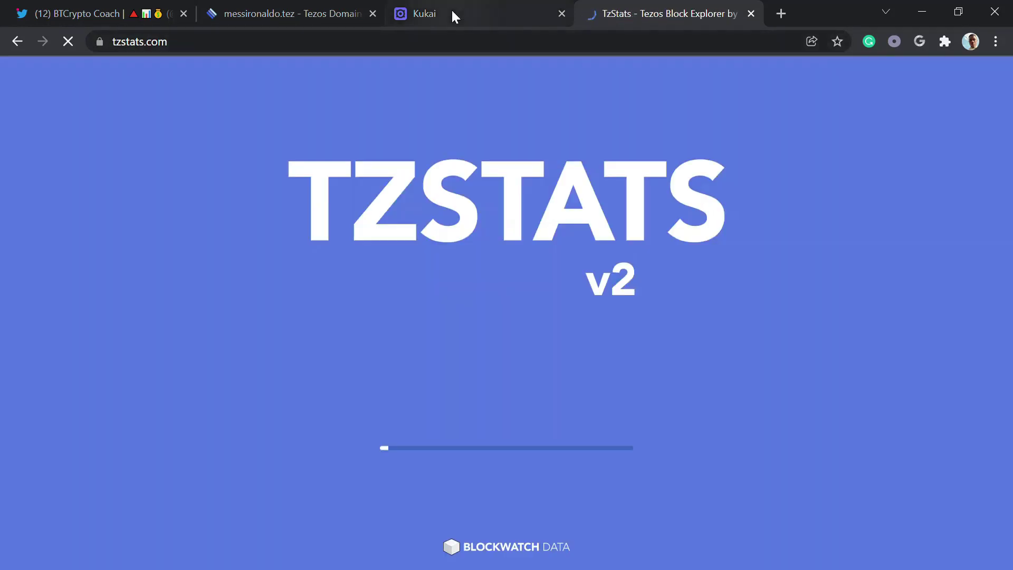
- Glance at the domain name shown in Kukai and search TzStats for naijatwitter.tez
left_click(452, 12)
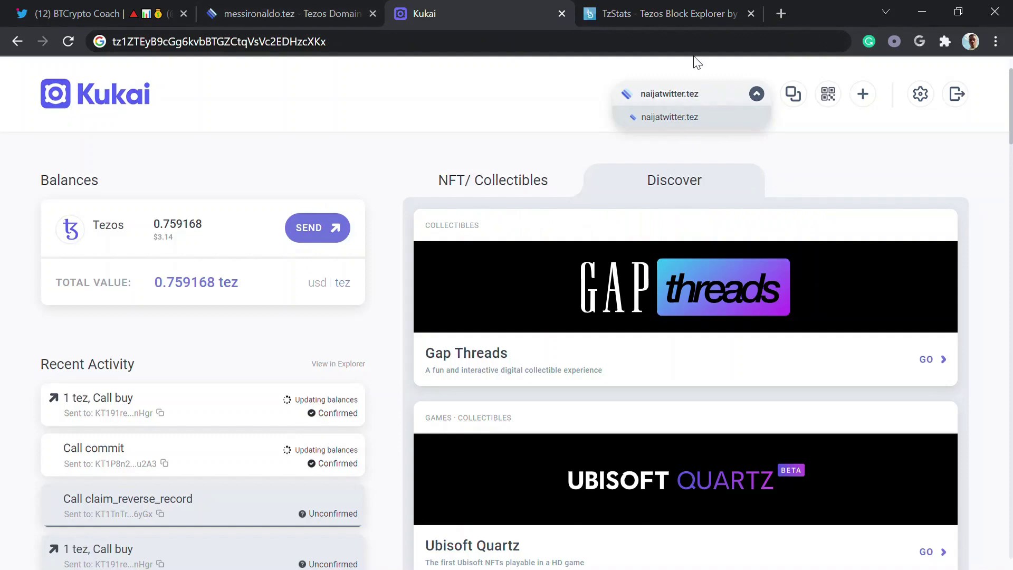
left_click(680, 13)
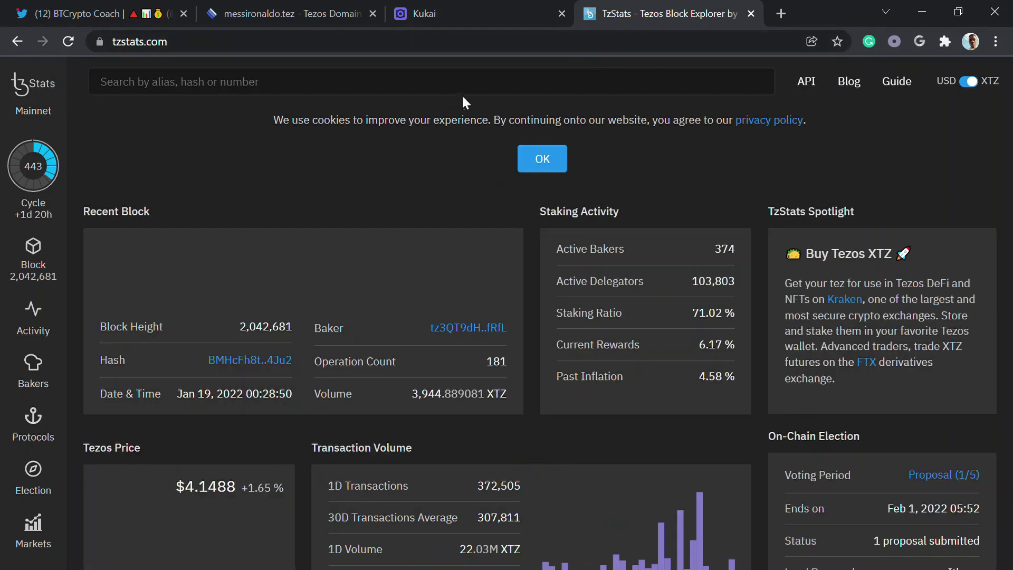
left_click(463, 81)
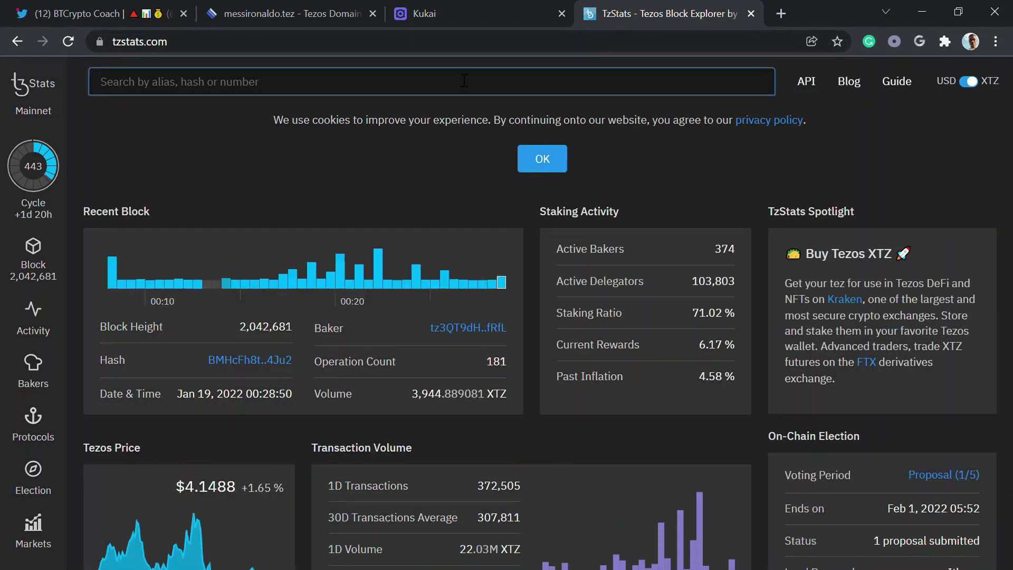
type("naijatw")
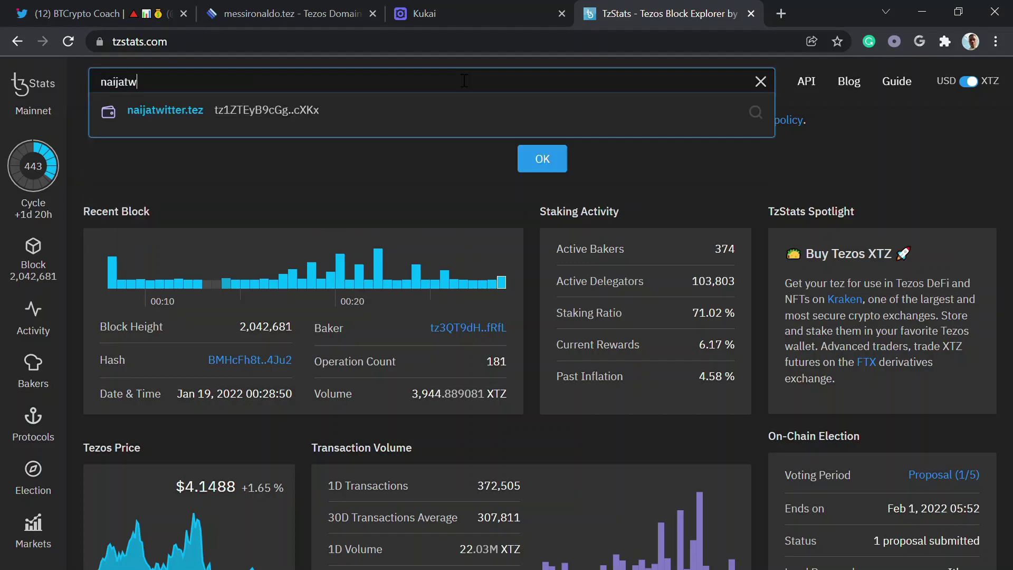
type("itter.tez")
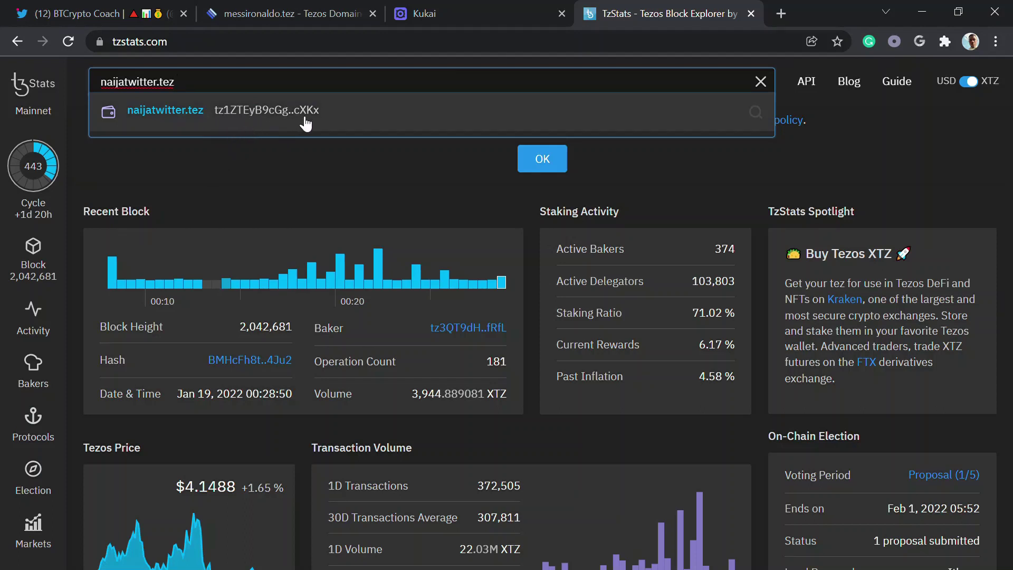
- Review the account name in Tezos Domains and Kukai, and search TzStats for messironaldo.tez instead
left_click(294, 11)
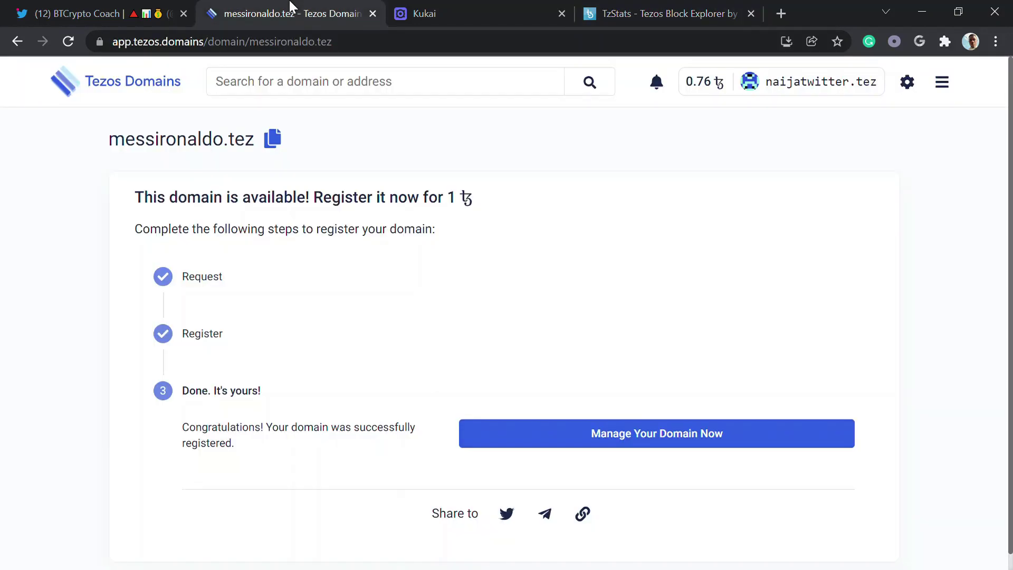
left_click(422, 11)
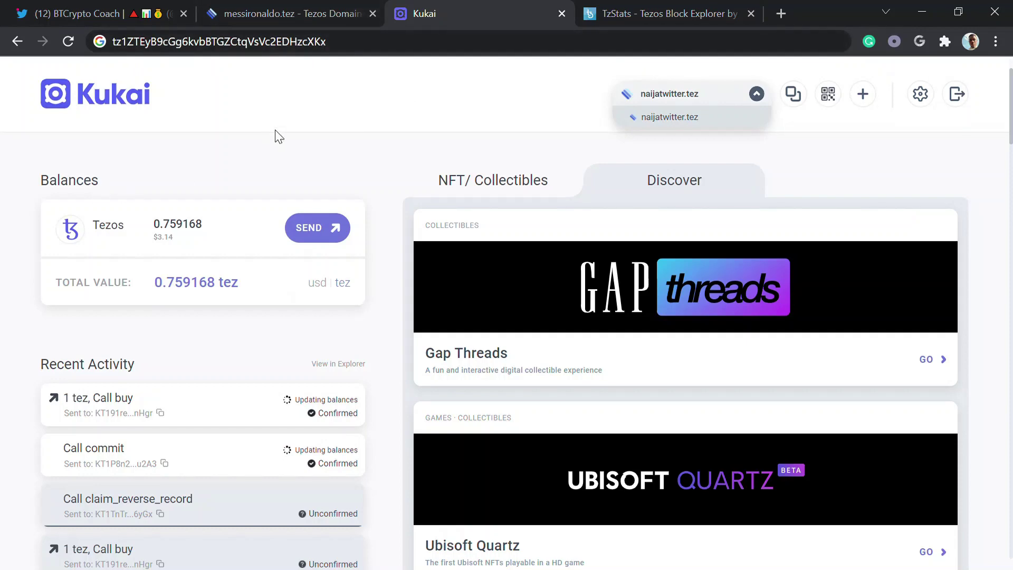
left_click(633, 12)
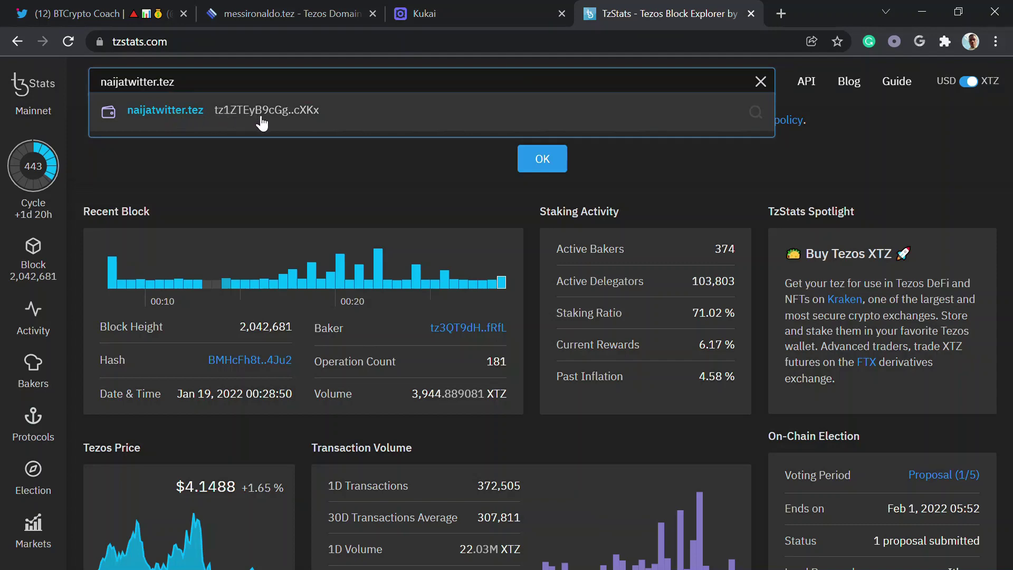
left_click(256, 10)
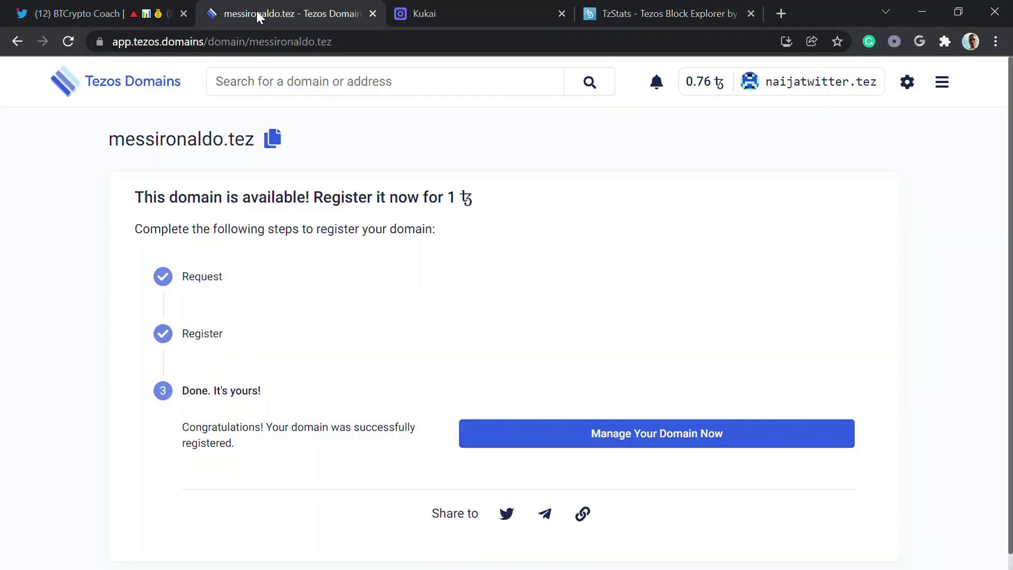
left_click(669, 15)
key("ctrl+a")
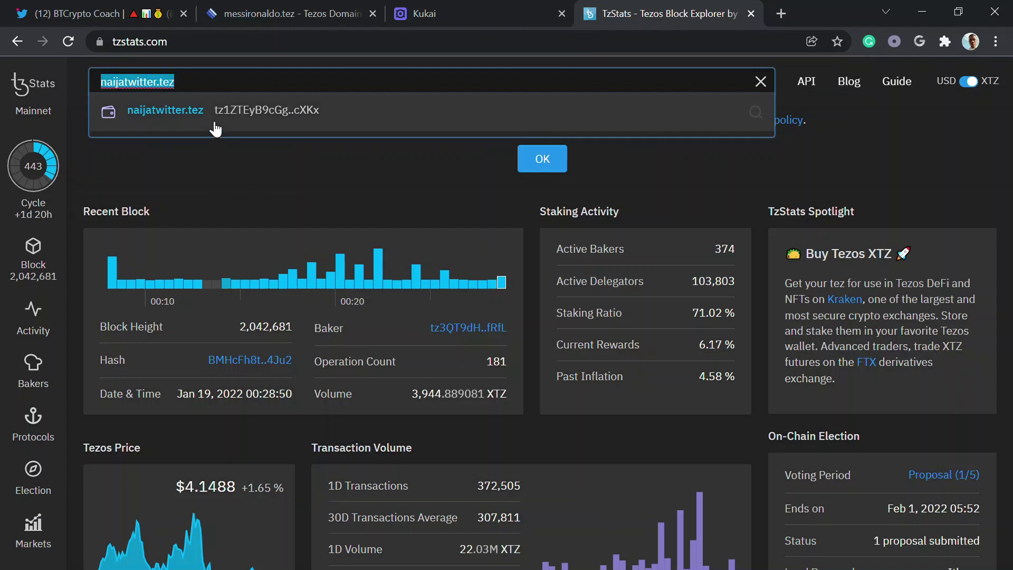
type("messir")
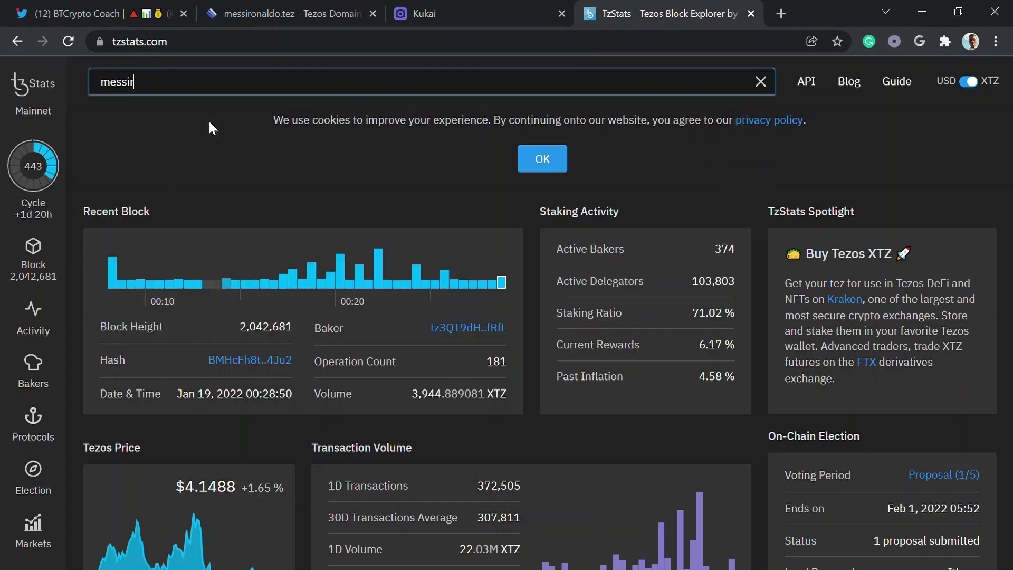
type("onaldo.tez")
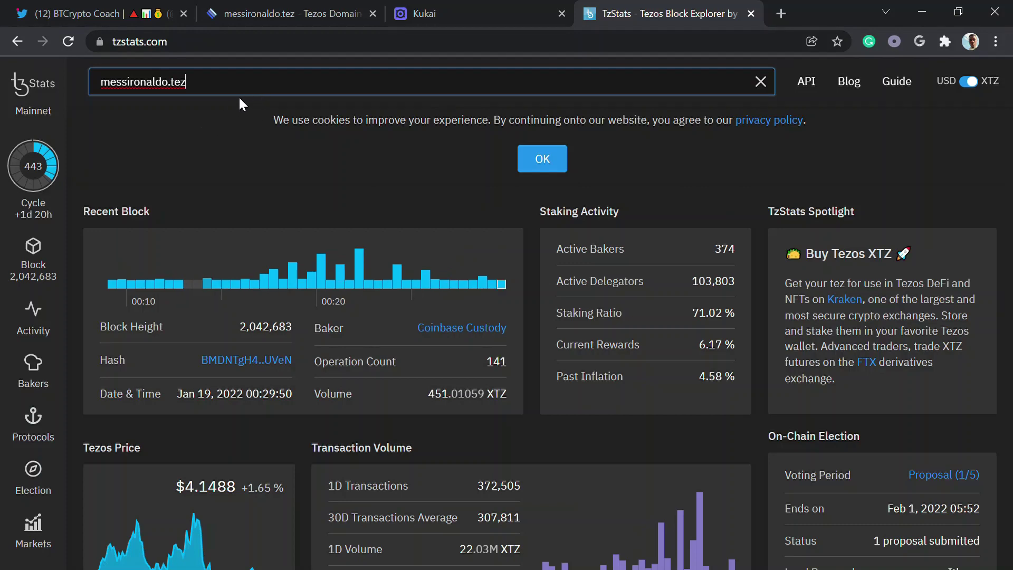
left_click(461, 7)
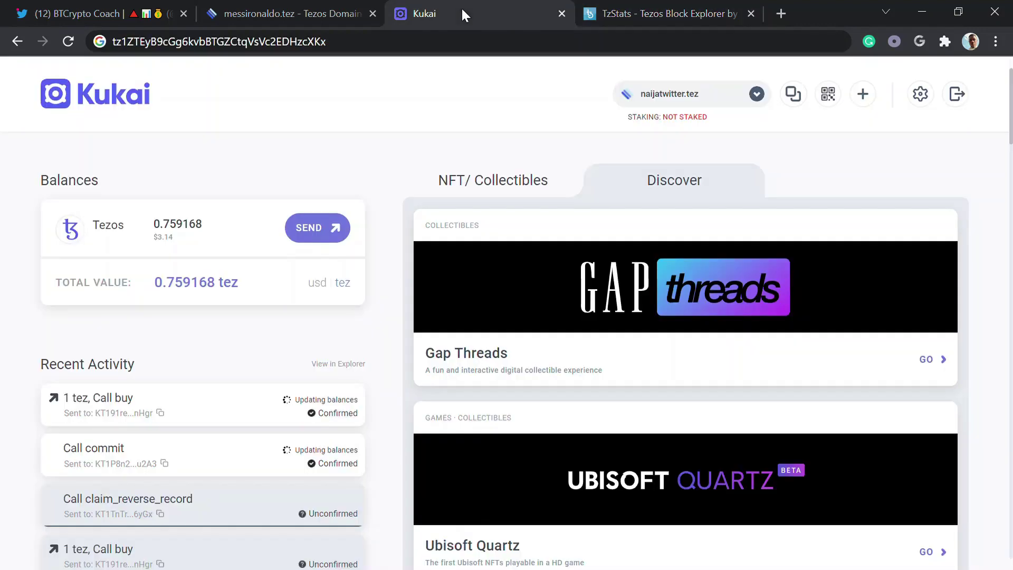
left_click(756, 94)
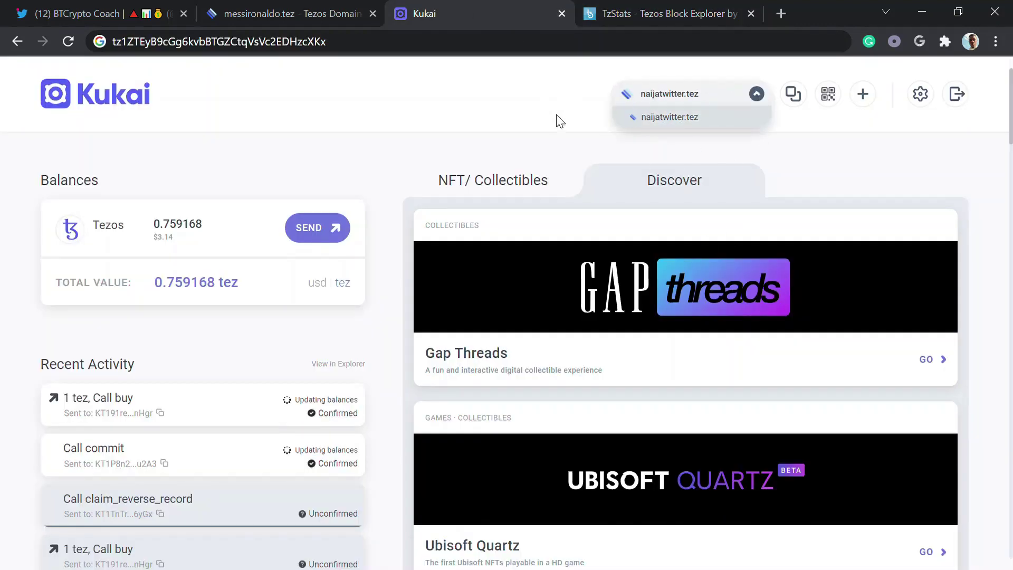
left_click(737, 101)
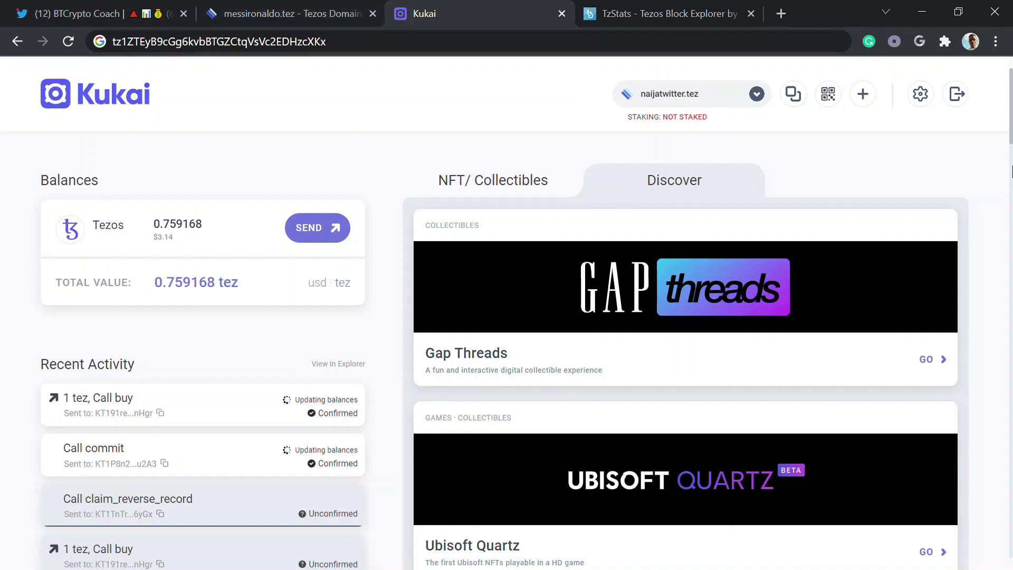
scroll(1010, 140, "down", 5)
scroll(1010, 139, "up", 5)
left_click(607, 10)
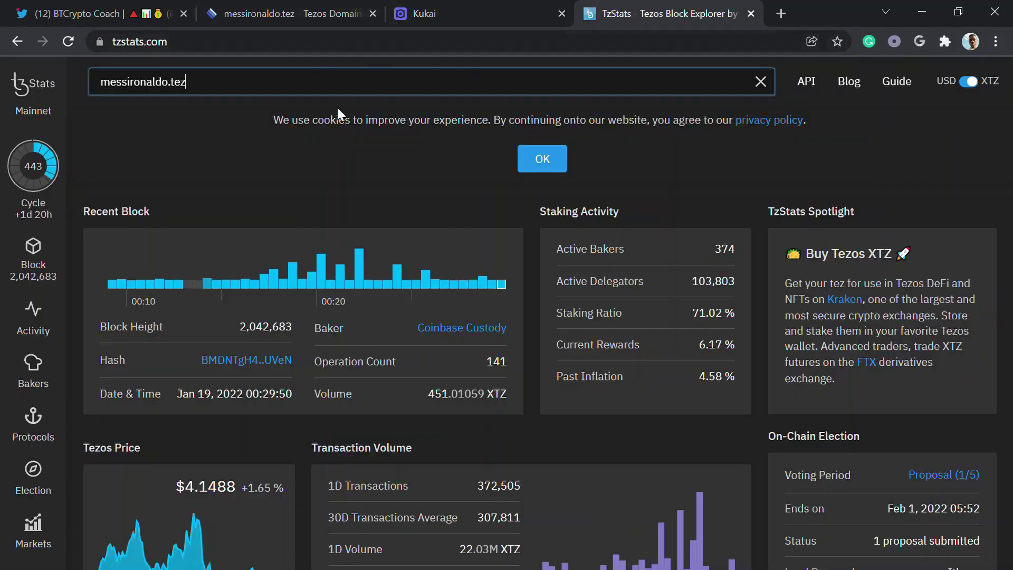
- Revisit the messironaldo.tez registration page in Tezos Domains and switch to the channel owner's Twitter profile
left_click(295, 8)
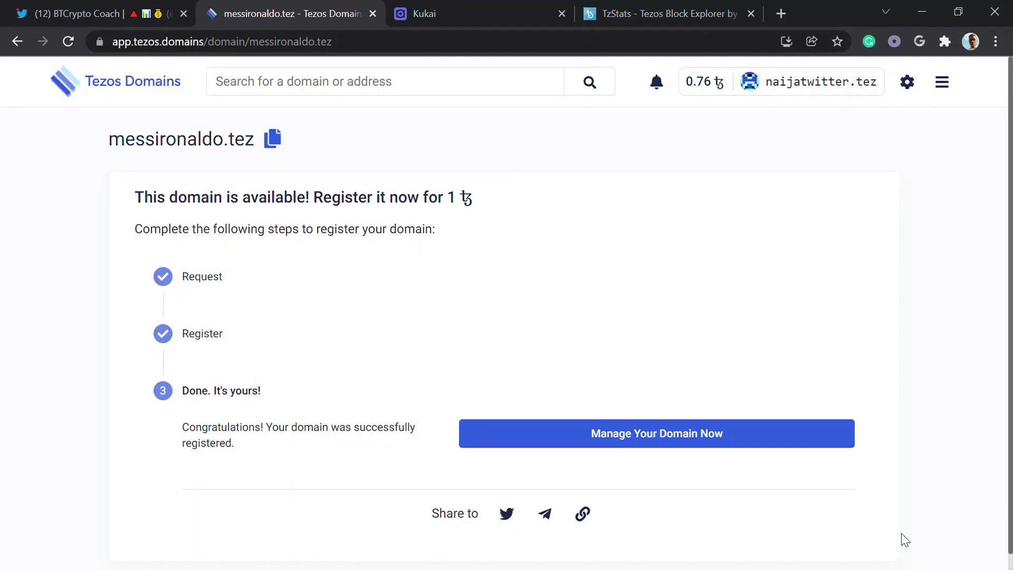
left_click(106, 9)
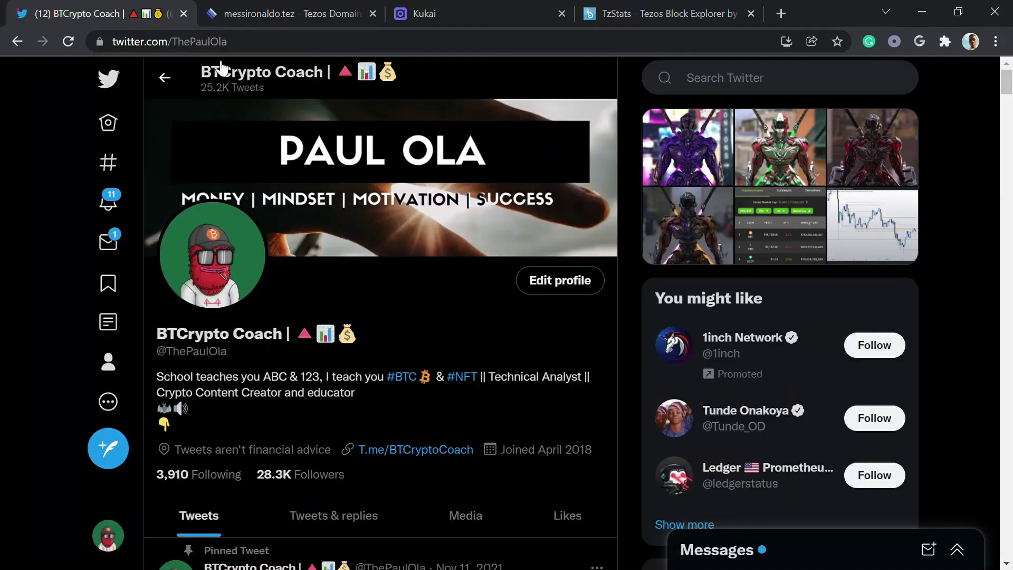
mouse_move(775, 338)
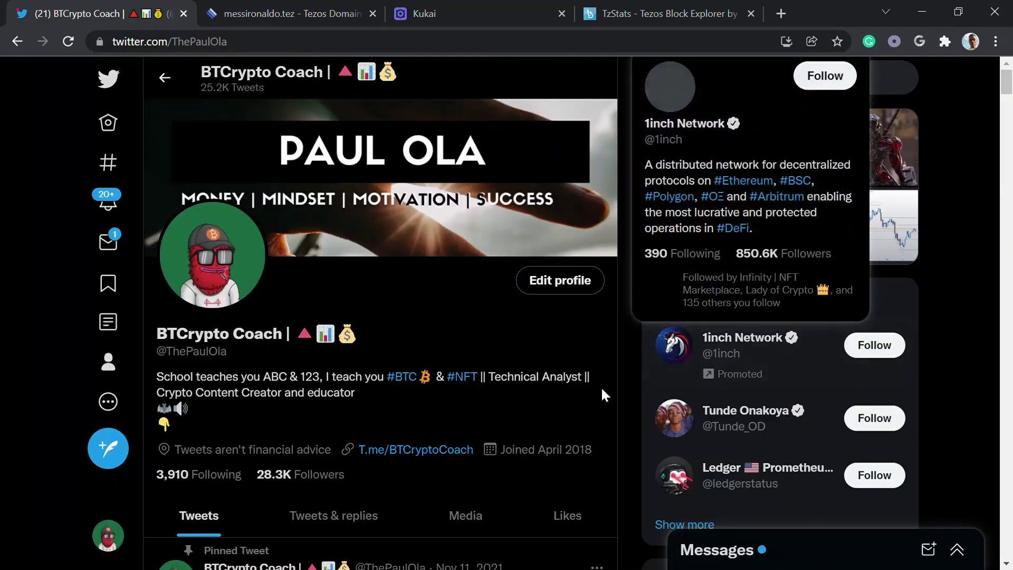